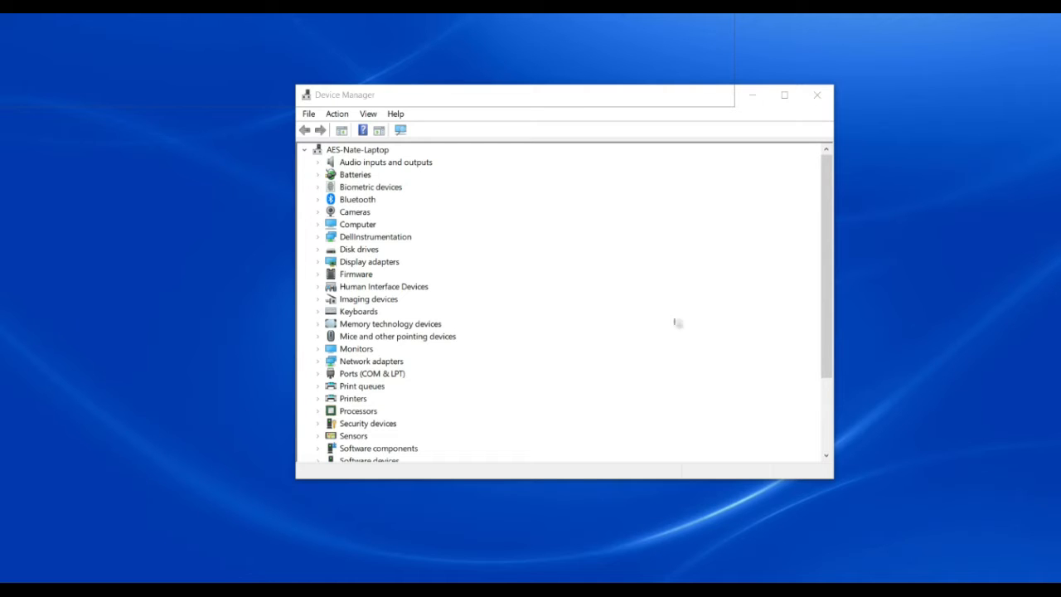
- Expand the Ports (COM & LPT) category to check the USB-to-serial adapter's COM port
{"action": "left_click", "coordinate": [825, 225]}
{"action": "left_click_drag", "start_coordinate": [825, 228], "coordinate": [820, 318]}
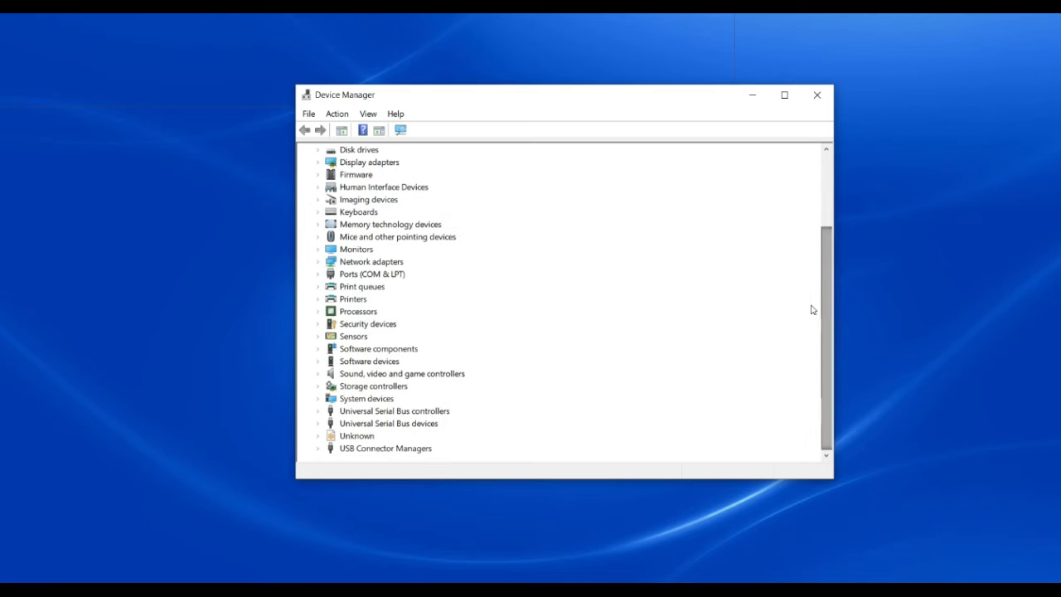
{"action": "left_click", "coordinate": [318, 274]}
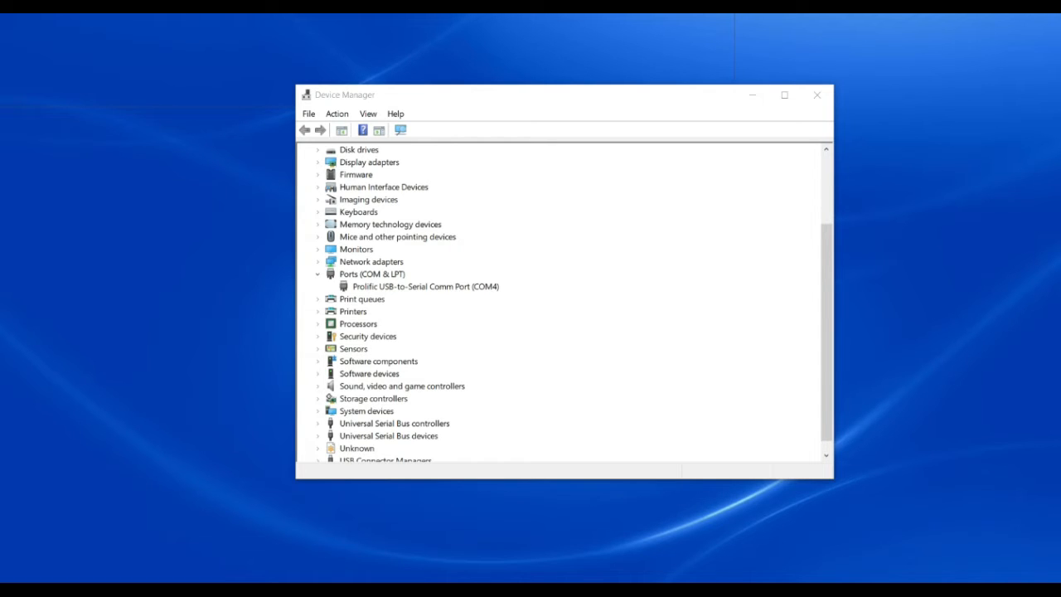
- Switch to HyperTerminal and create a new connection named IP Link that connects using COM4
{"action": "left_click_drag", "start_coordinate": [490, 92], "coordinate": [614, 97]}
{"action": "left_click", "coordinate": [248, 131]}
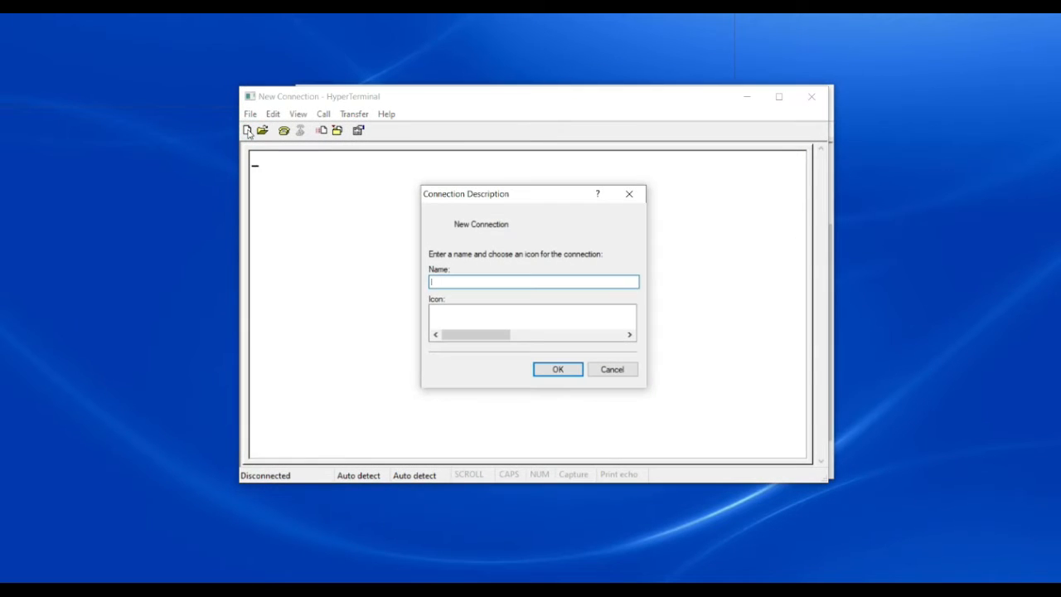
{"action": "type", "text": "IP Link"}
{"action": "left_click", "coordinate": [556, 373]}
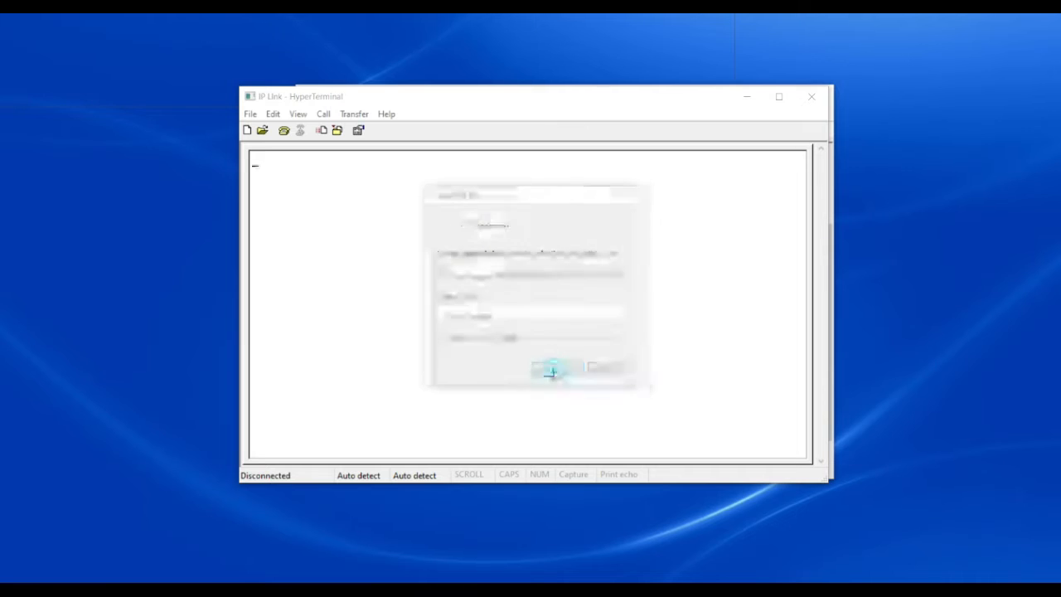
{"action": "left_click", "coordinate": [511, 342]}
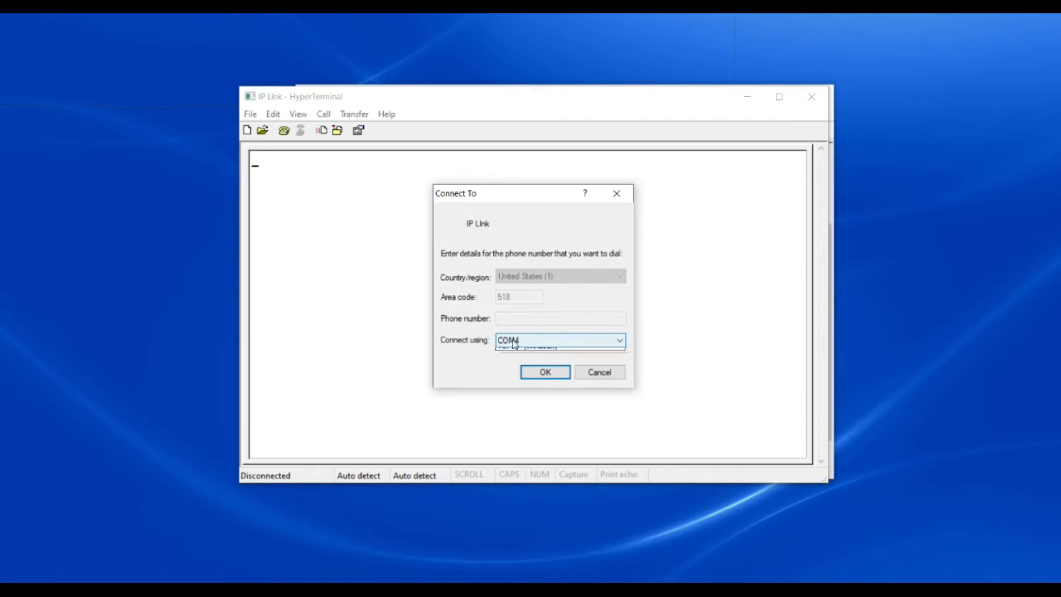
{"action": "left_click", "coordinate": [512, 342]}
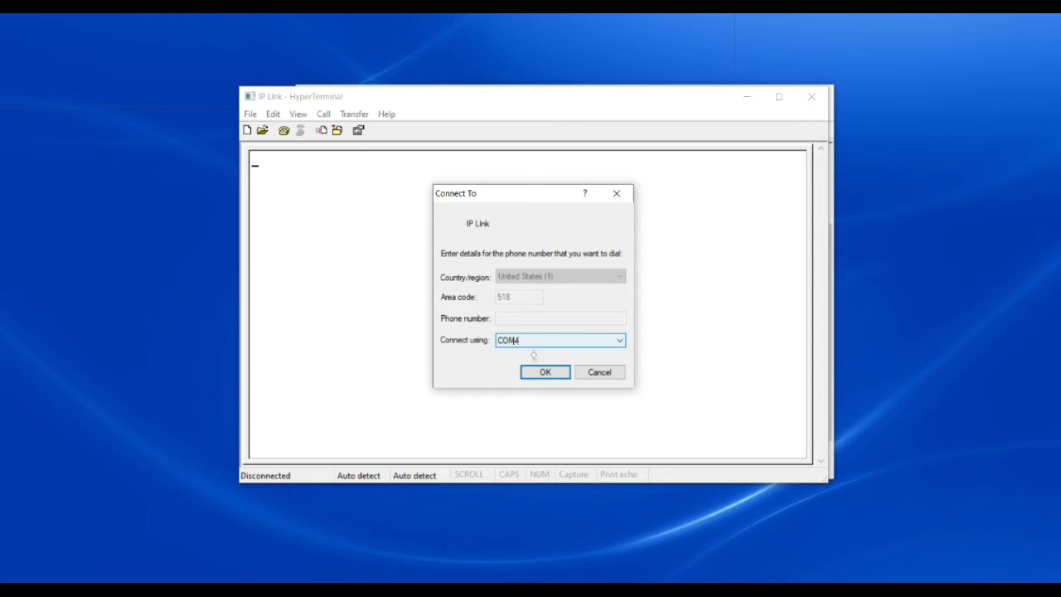
{"action": "left_click", "coordinate": [549, 374]}
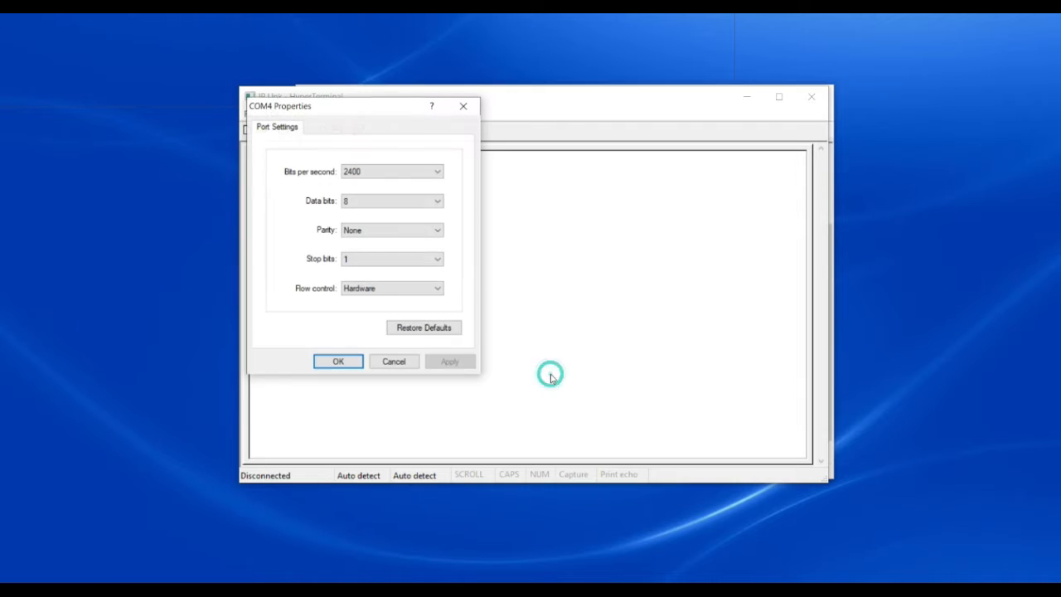
- Configure the COM4 port for 19200 bits per second with flow control None, and open the connection
{"action": "left_click_drag", "start_coordinate": [350, 108], "coordinate": [490, 179]}
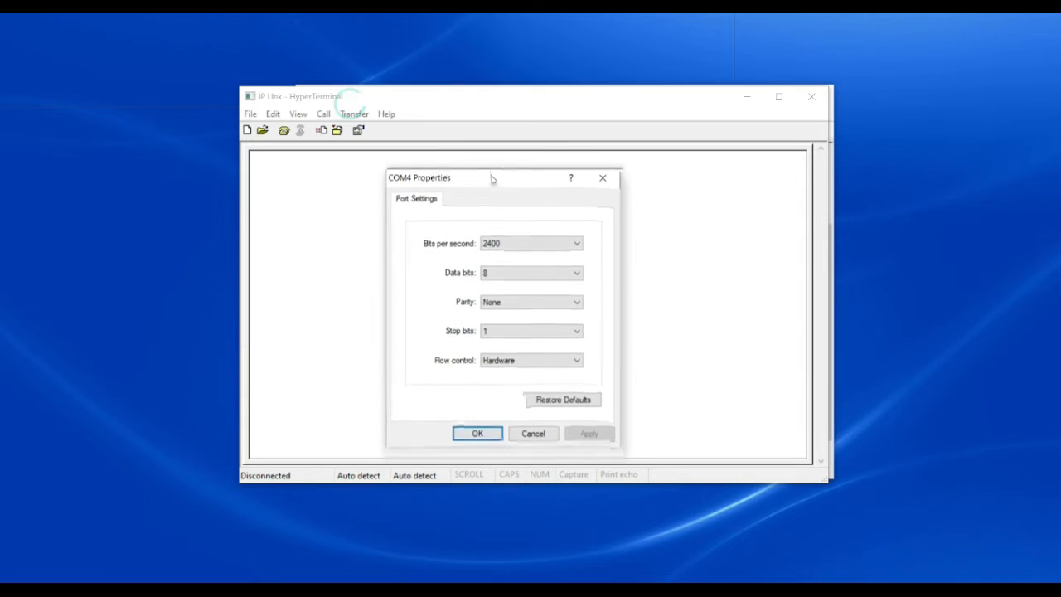
{"action": "left_click", "coordinate": [514, 242]}
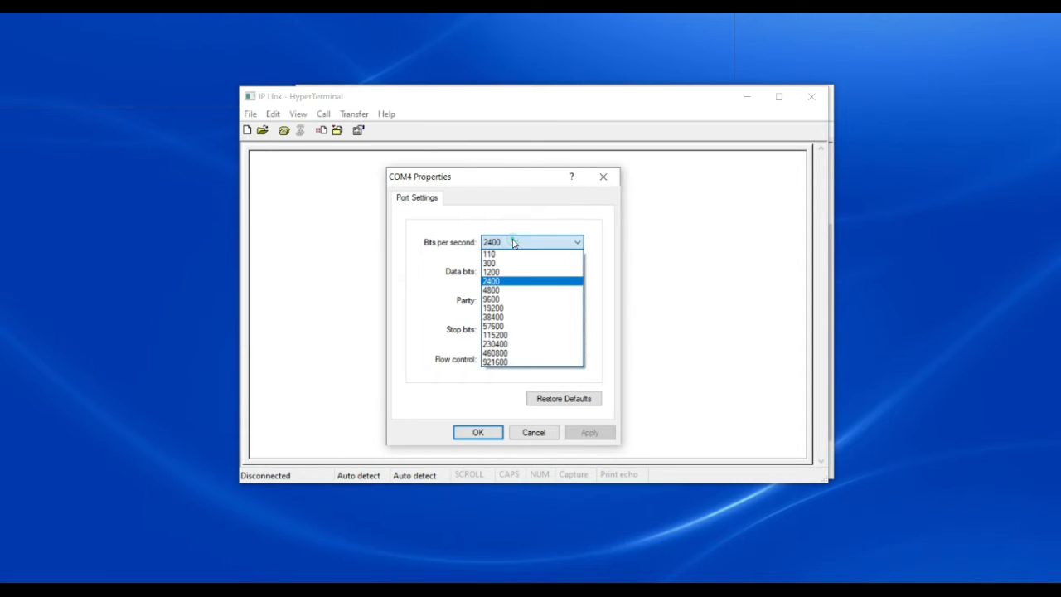
{"action": "left_click", "coordinate": [514, 308]}
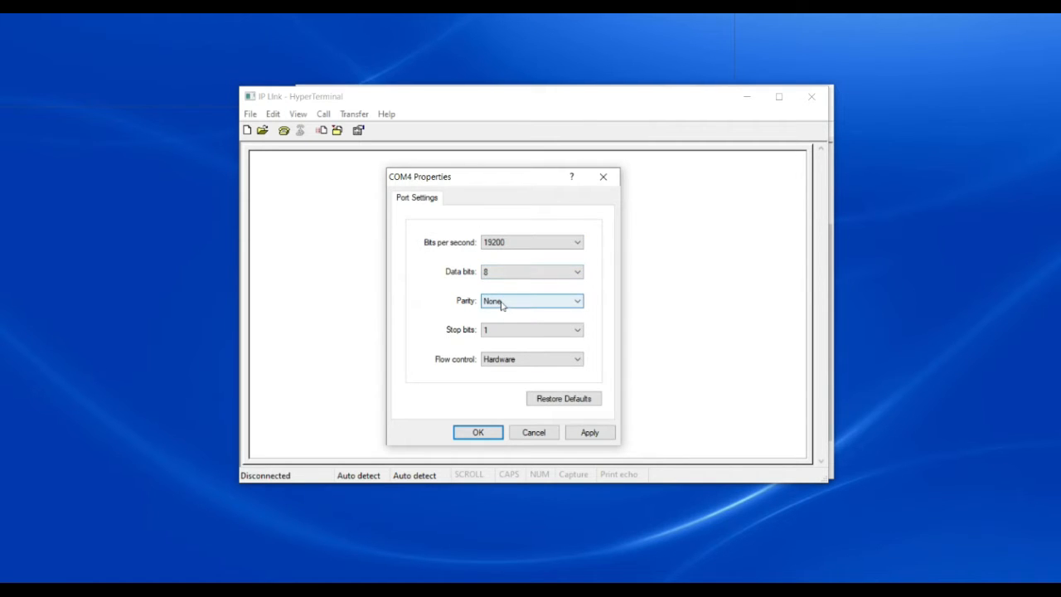
{"action": "left_click", "coordinate": [508, 363]}
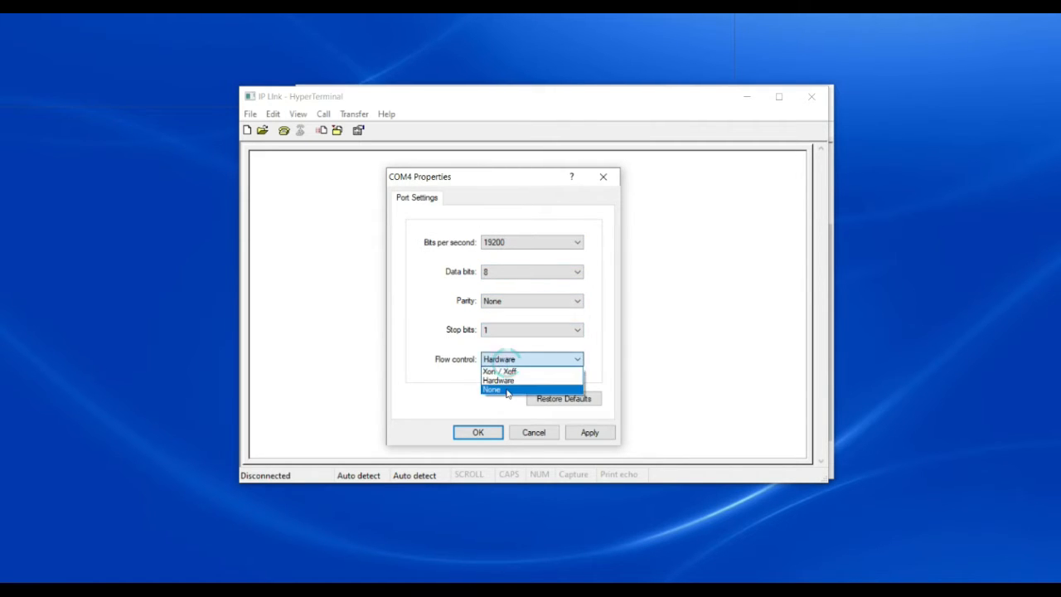
{"action": "left_click", "coordinate": [504, 389]}
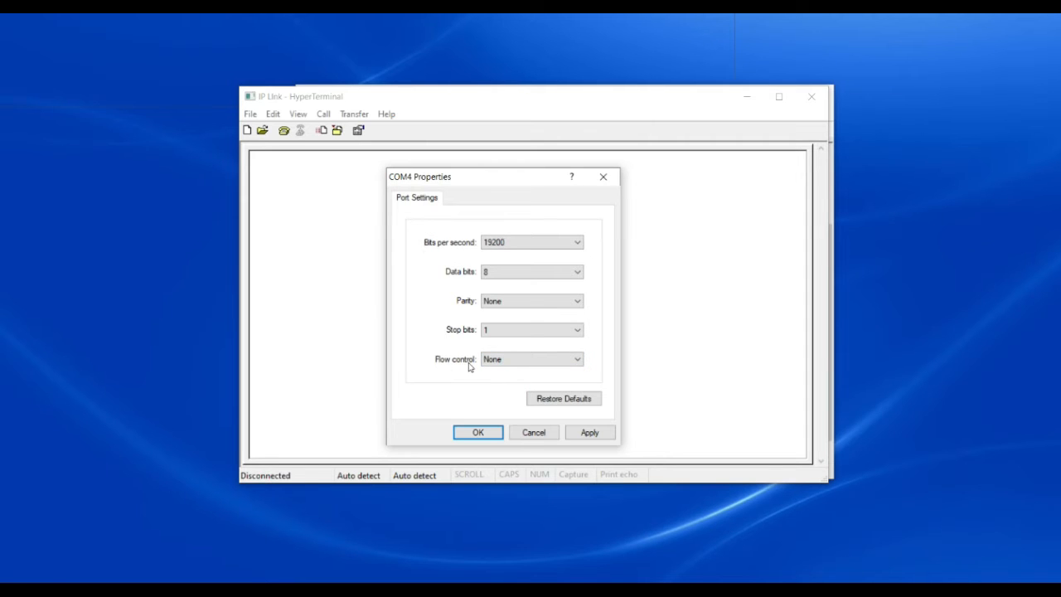
{"action": "left_click", "coordinate": [590, 433]}
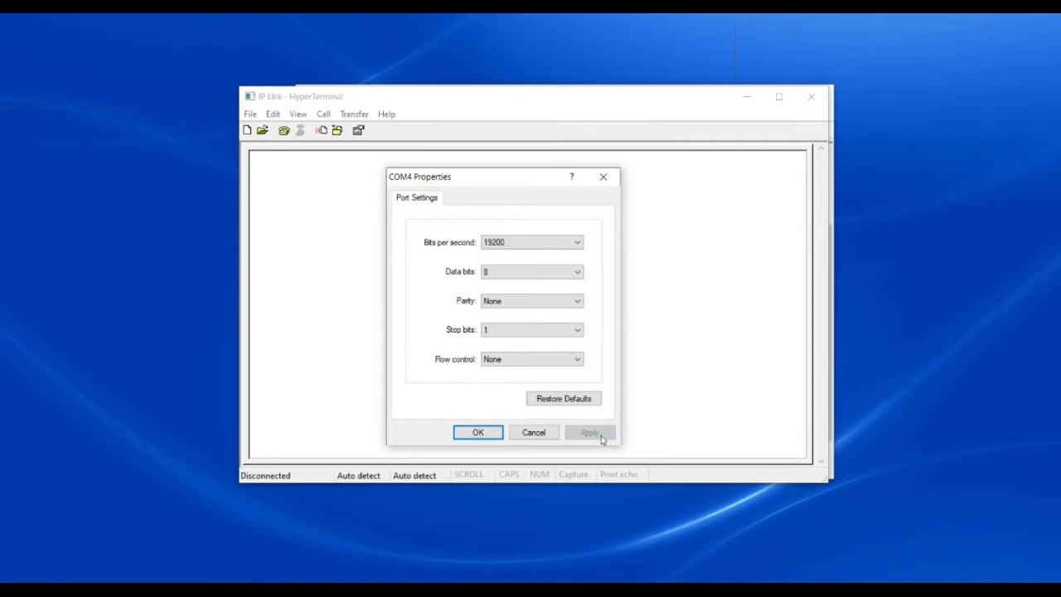
{"action": "left_click", "coordinate": [479, 433]}
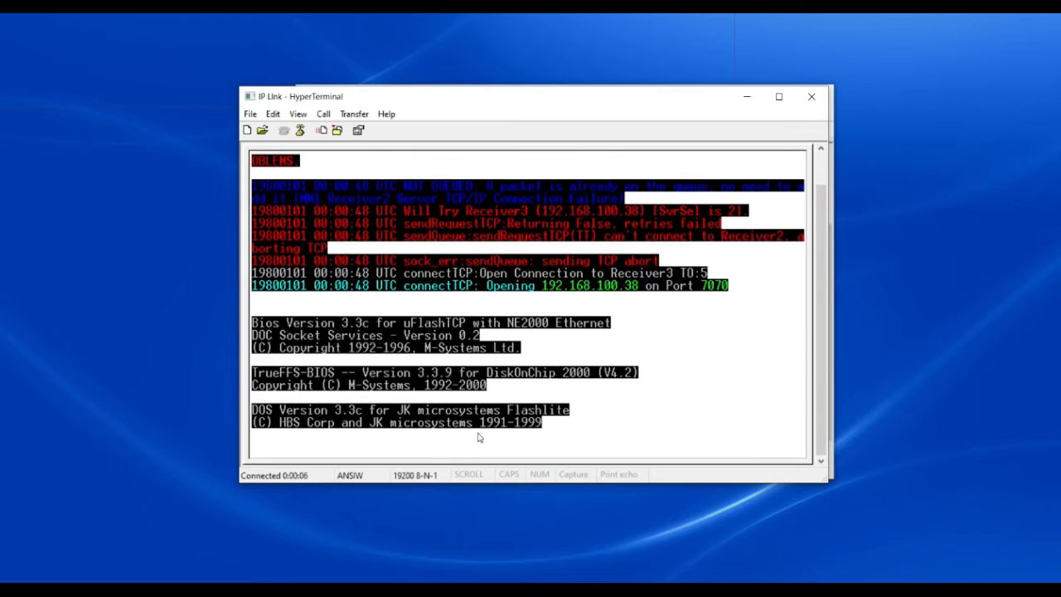
- Interrupt the device's boot with xxxx, clear those characters from the B: prompt, and list the directory with dir
{"action": "type", "text": "xxxx"}
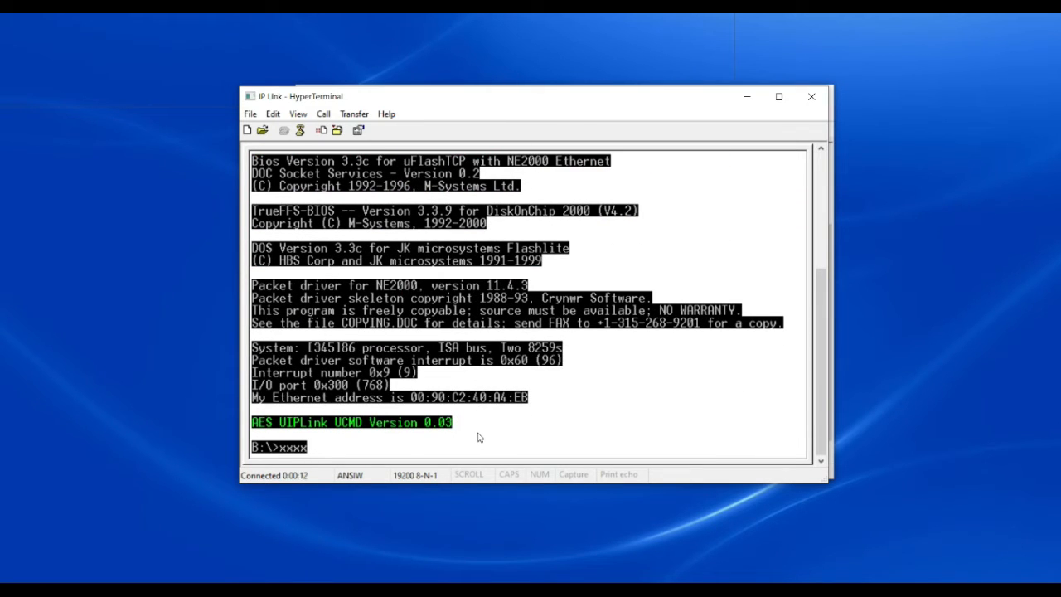
{"action": "key", "text": "BackSpace"}
{"action": "key", "text": "BackSpace"}
{"action": "key", "text": "BackSpace"}
{"action": "key", "text": "BackSpace"}
{"action": "type", "text": "dir"}
{"action": "key", "text": "Return"}
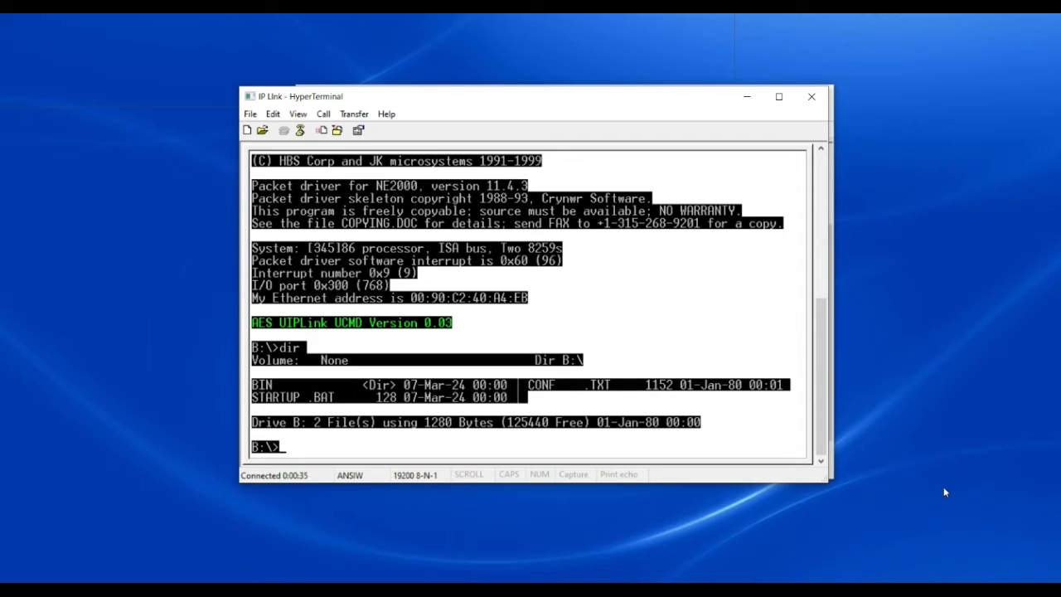
- Run down CONF.TXT at the B: prompt to start sending the configuration file from the device
{"action": "type", "text": "down CONF."}
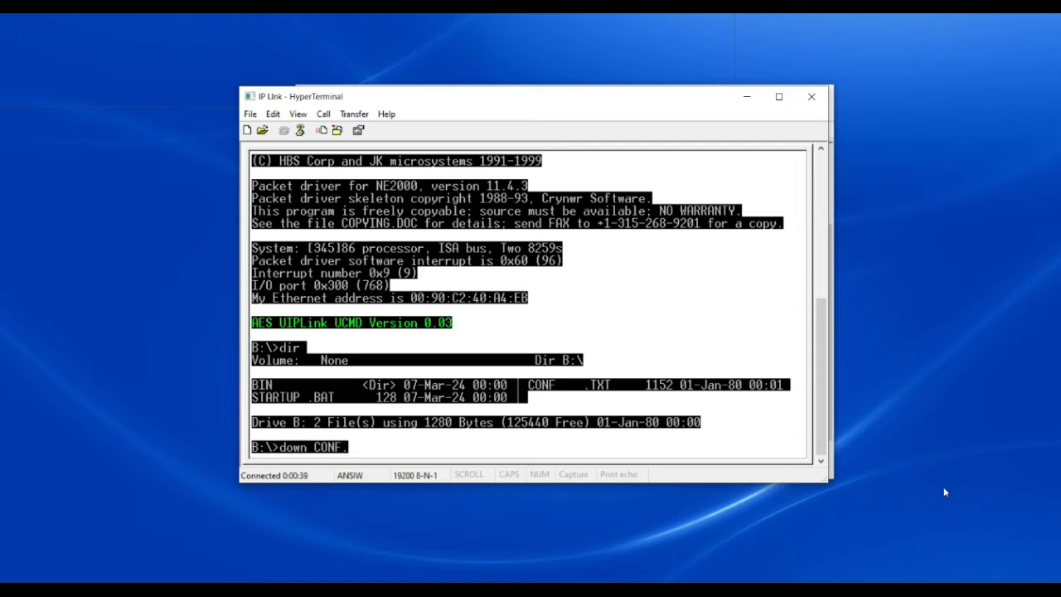
{"action": "type", "text": "TXT"}
{"action": "key", "text": "Return"}
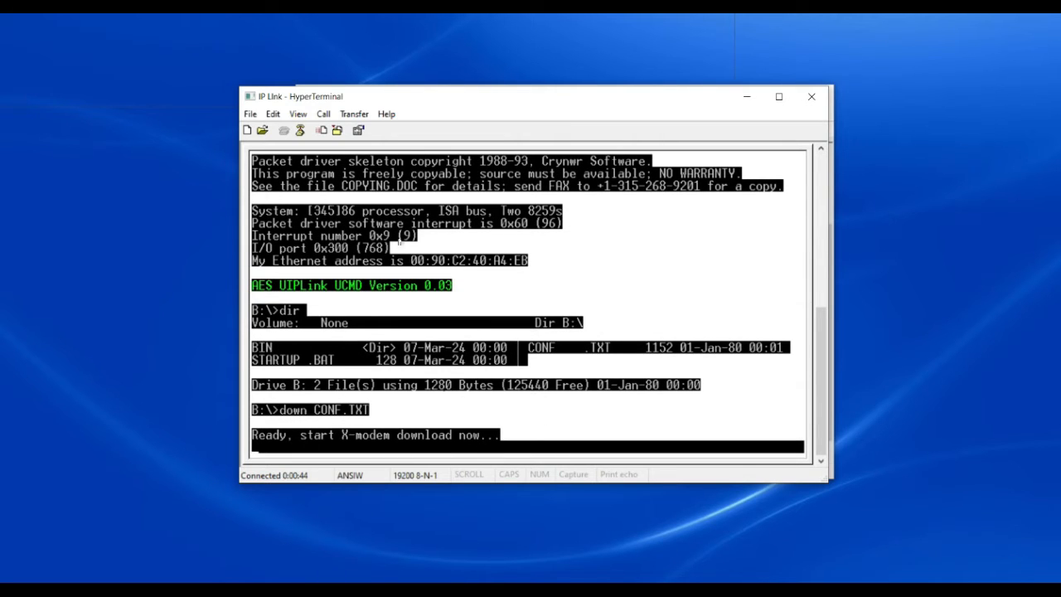
- Receive the file with the Xmodem protocol into the Hyper Terminal desktop folder, naming it CONFOLD.TXT
{"action": "left_click", "coordinate": [354, 113]}
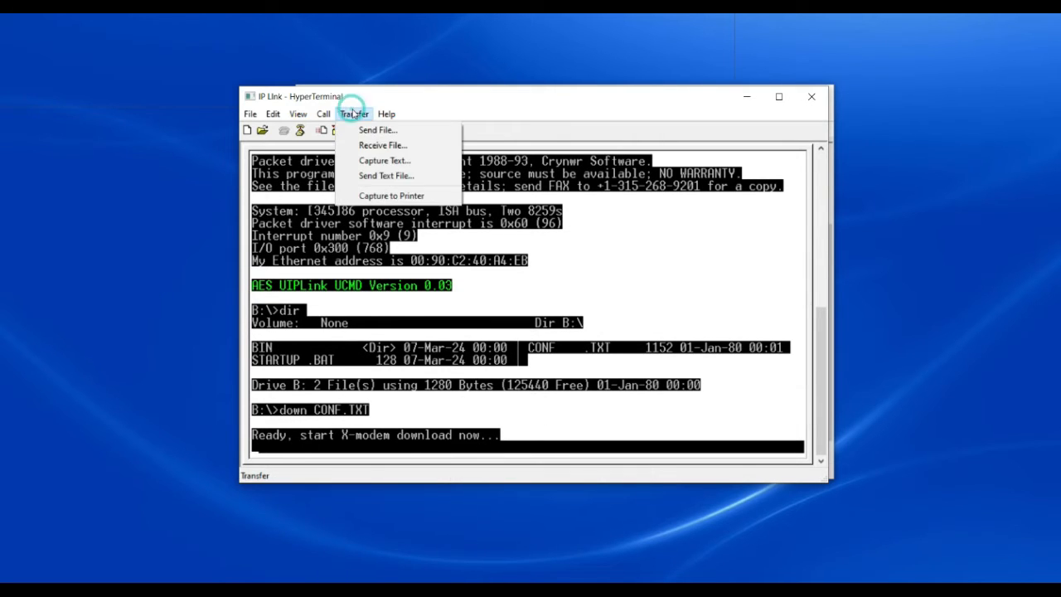
{"action": "left_click", "coordinate": [382, 145]}
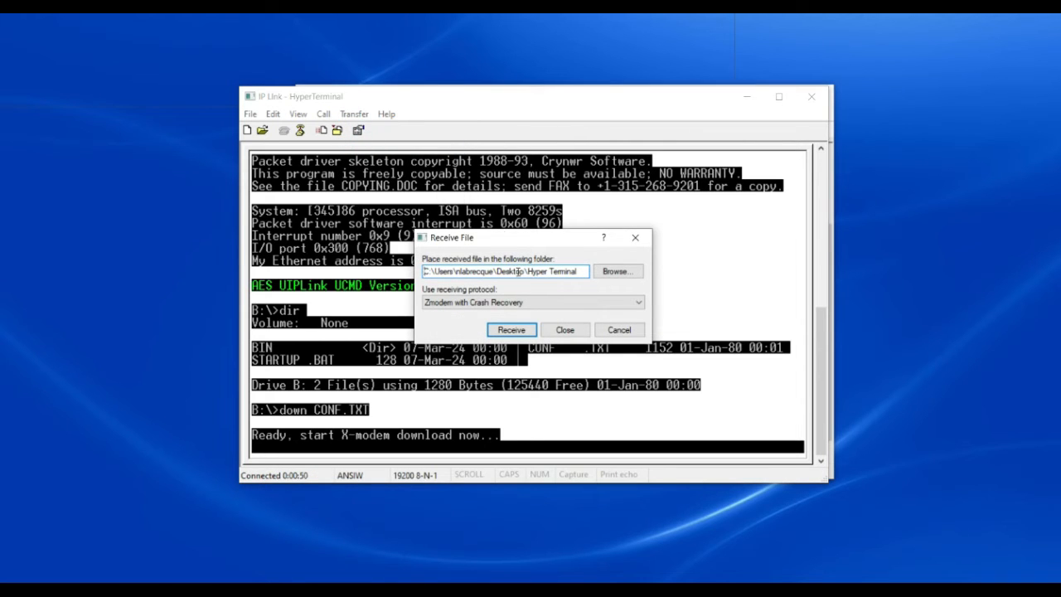
{"action": "left_click_drag", "start_coordinate": [495, 271], "coordinate": [591, 276]}
{"action": "left_click", "coordinate": [572, 271]}
{"action": "left_click", "coordinate": [558, 304]}
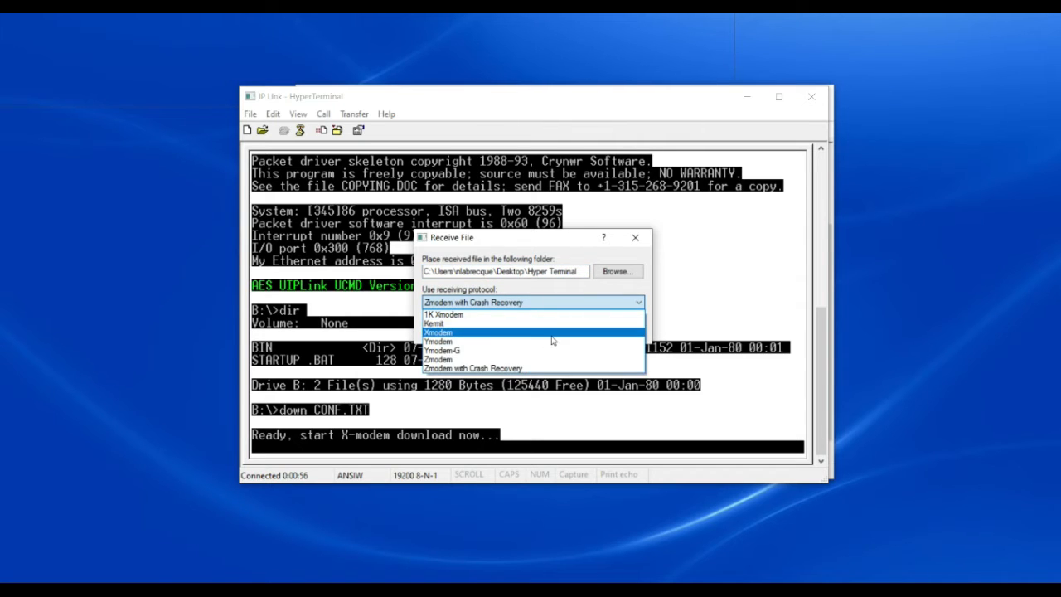
{"action": "left_click", "coordinate": [553, 338]}
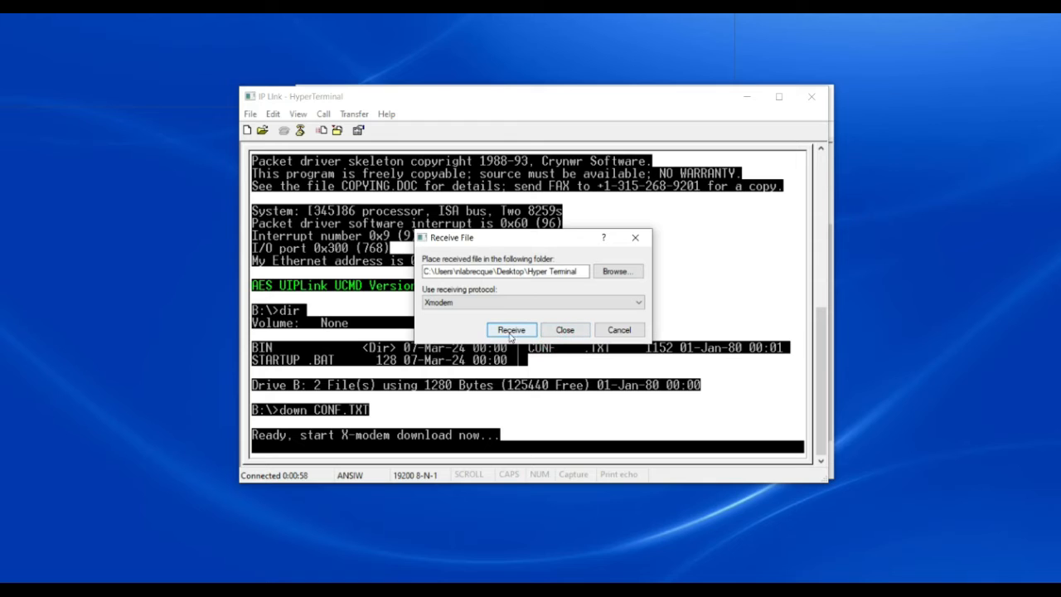
{"action": "left_click", "coordinate": [503, 332]}
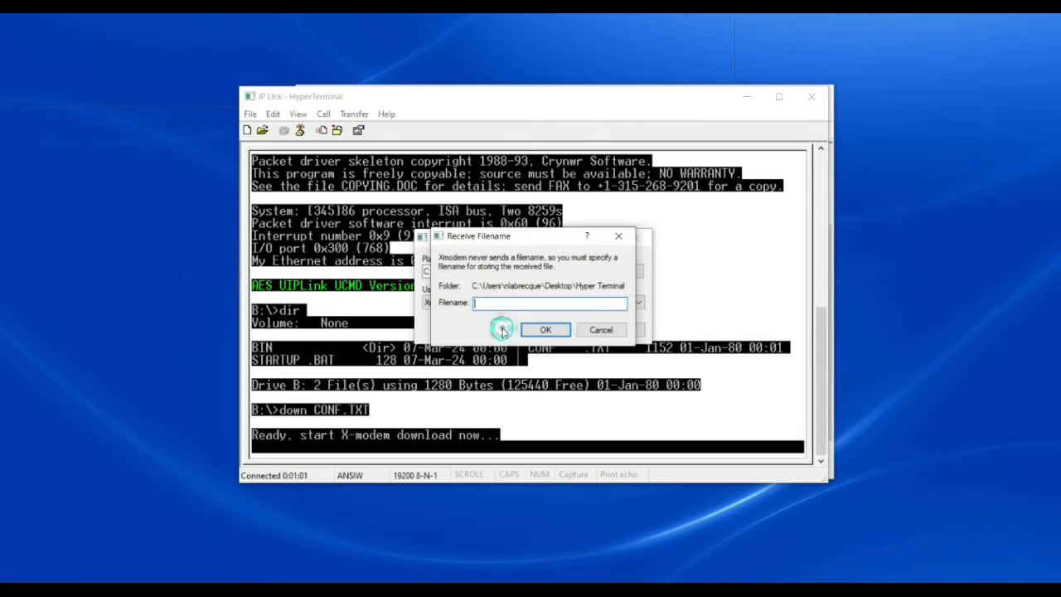
{"action": "type", "text": "CONF"}
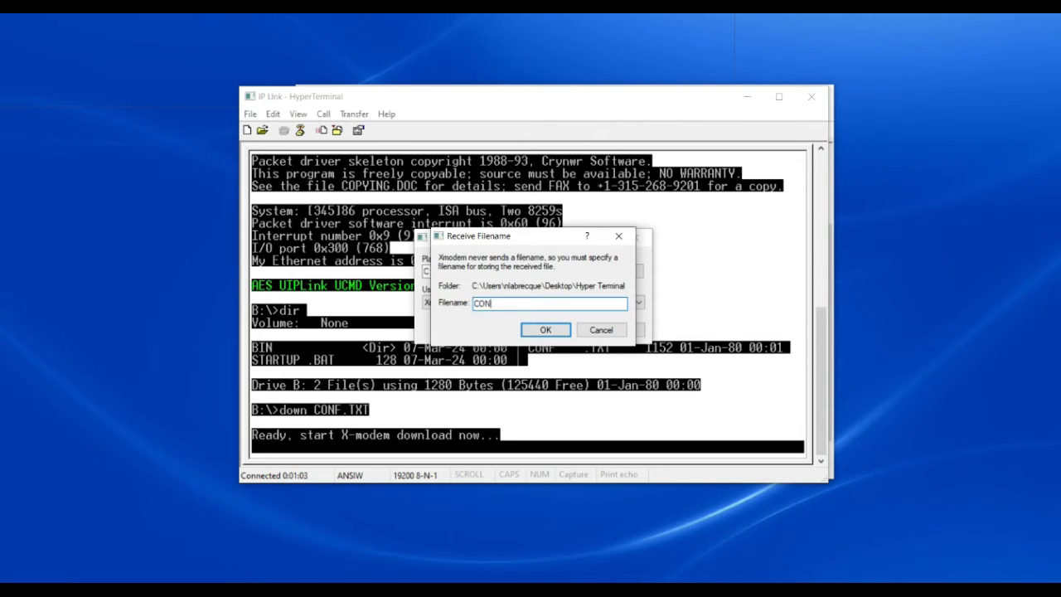
{"action": "type", "text": "OLD.TXT"}
{"action": "key", "text": "Return"}
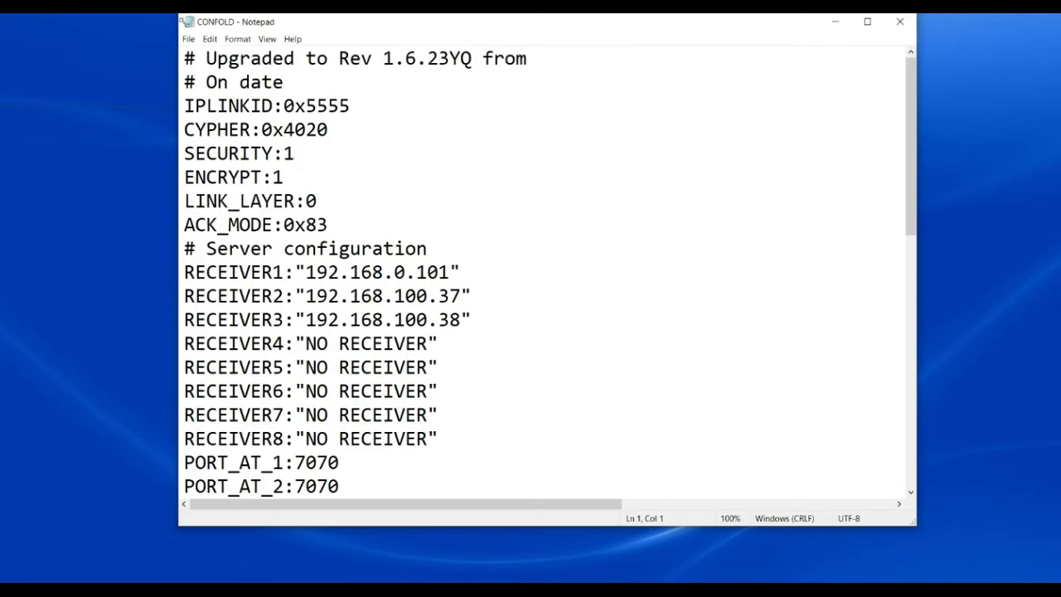
- Switch to the CONFOLD file in Notepad and examine the four digits of the IPLINKID setting
{"action": "left_click_drag", "start_coordinate": [394, 83], "coordinate": [379, 78]}
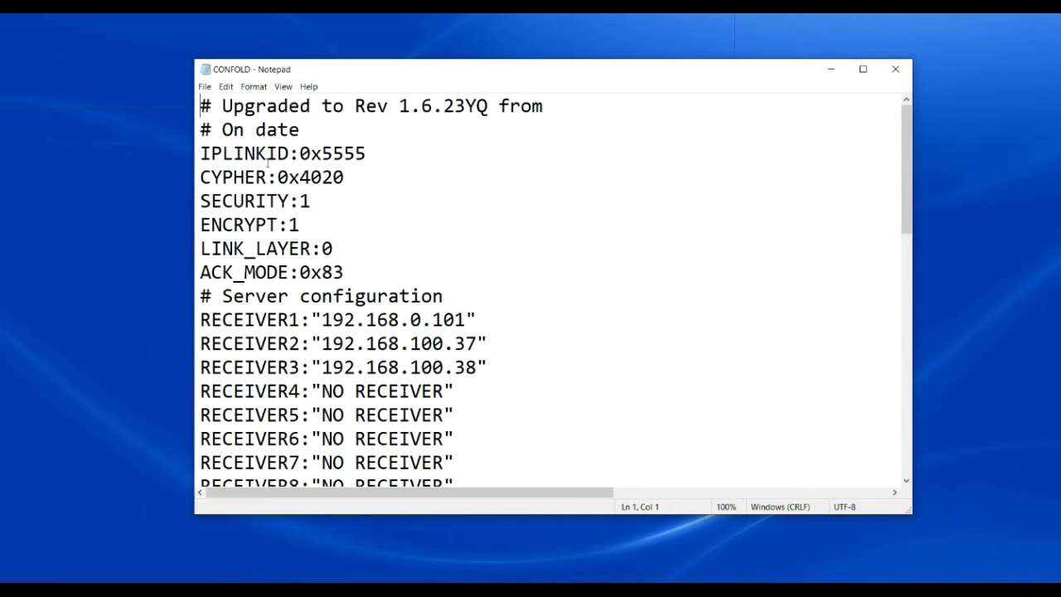
{"action": "left_click", "coordinate": [375, 154]}
{"action": "key", "text": "shift+Left"}
{"action": "key", "text": "shift+Left"}
{"action": "key", "text": "shift+Left"}
{"action": "key", "text": "shift+Left"}
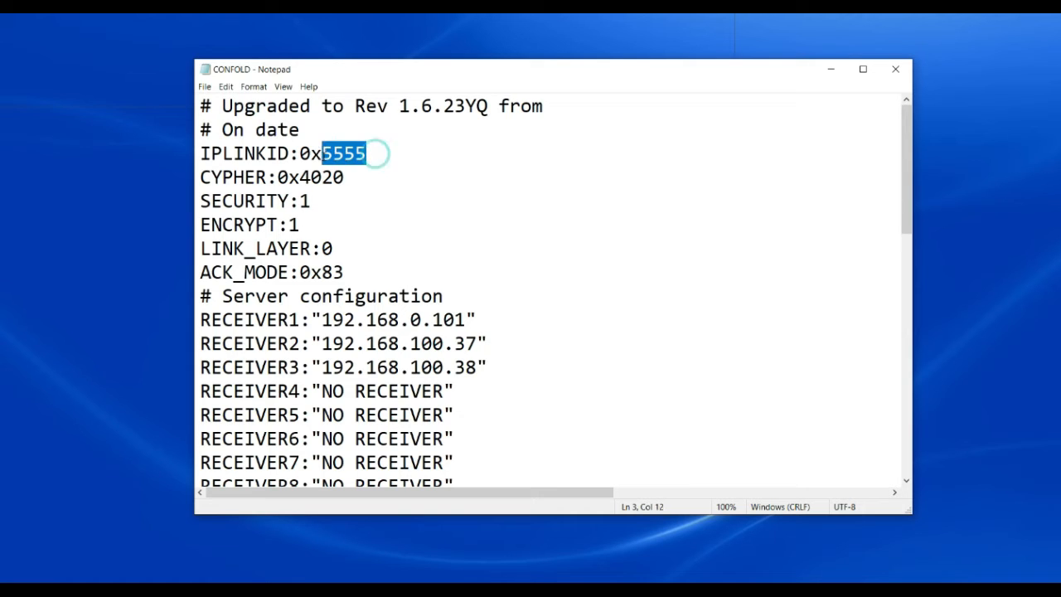
{"action": "key", "text": "Left"}
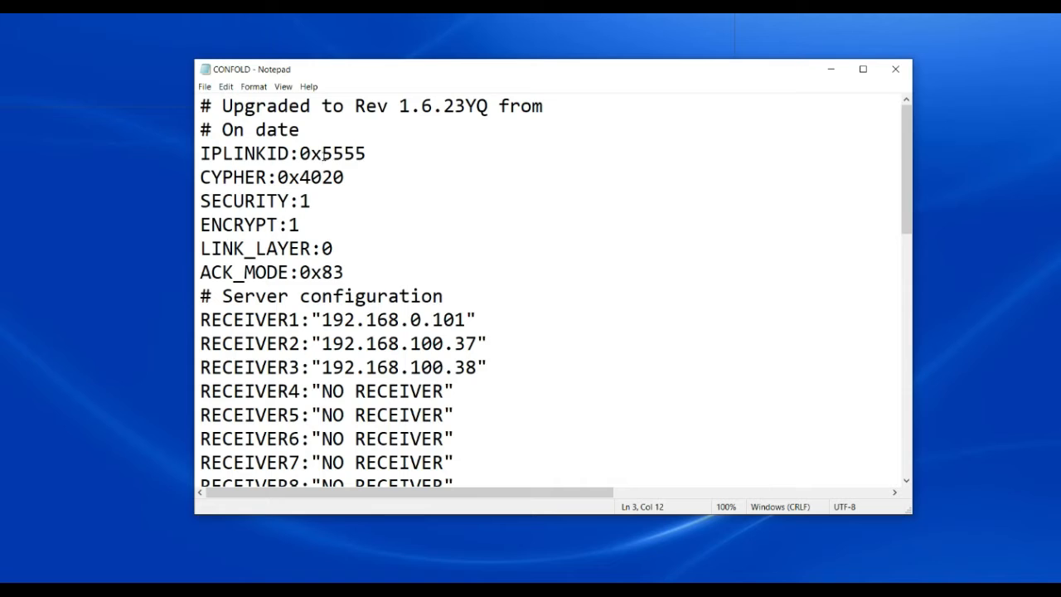
- Review the CYPHER, SECURITY, ENCRYPT, LINK_LAYER and ACK_MODE settings, ending at the RECEIVER1 line
{"action": "left_click_drag", "start_coordinate": [299, 178], "coordinate": [344, 177]}
{"action": "left_click", "coordinate": [345, 176]}
{"action": "left_click", "coordinate": [318, 205]}
{"action": "left_click", "coordinate": [321, 225]}
{"action": "left_click", "coordinate": [322, 199]}
{"action": "left_click", "coordinate": [320, 224]}
{"action": "left_click", "coordinate": [361, 249]}
{"action": "left_click", "coordinate": [373, 271]}
{"action": "left_click", "coordinate": [517, 316]}
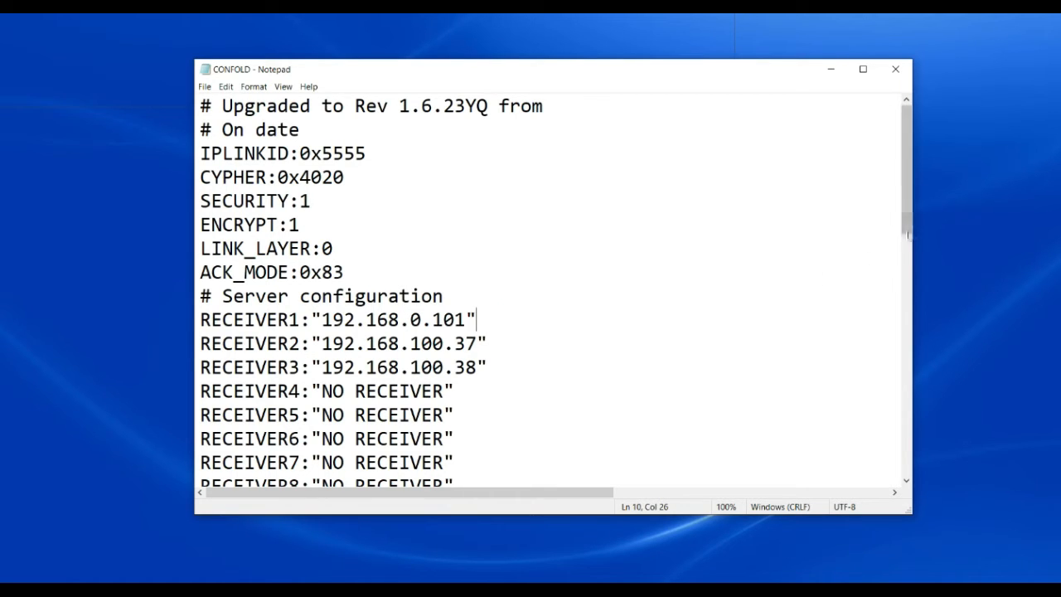
- Examine the RECEIVER addresses, the PORT_AT entries and the HEARTRATE setting in the server configuration
{"action": "left_click_drag", "start_coordinate": [906, 230], "coordinate": [906, 252]}
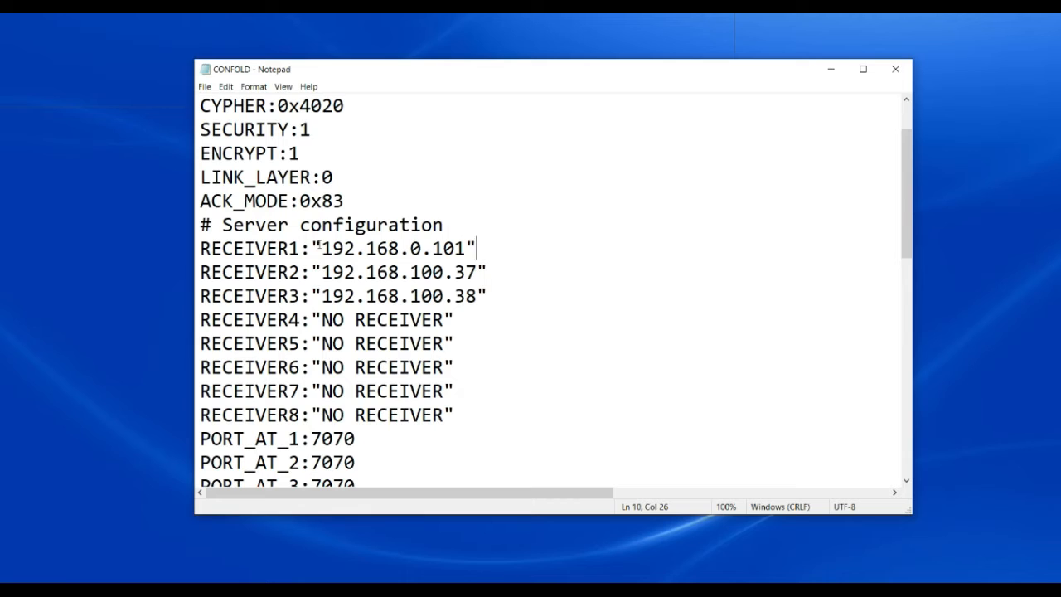
{"action": "left_click", "coordinate": [320, 246]}
{"action": "left_click_drag", "start_coordinate": [320, 246], "coordinate": [465, 249]}
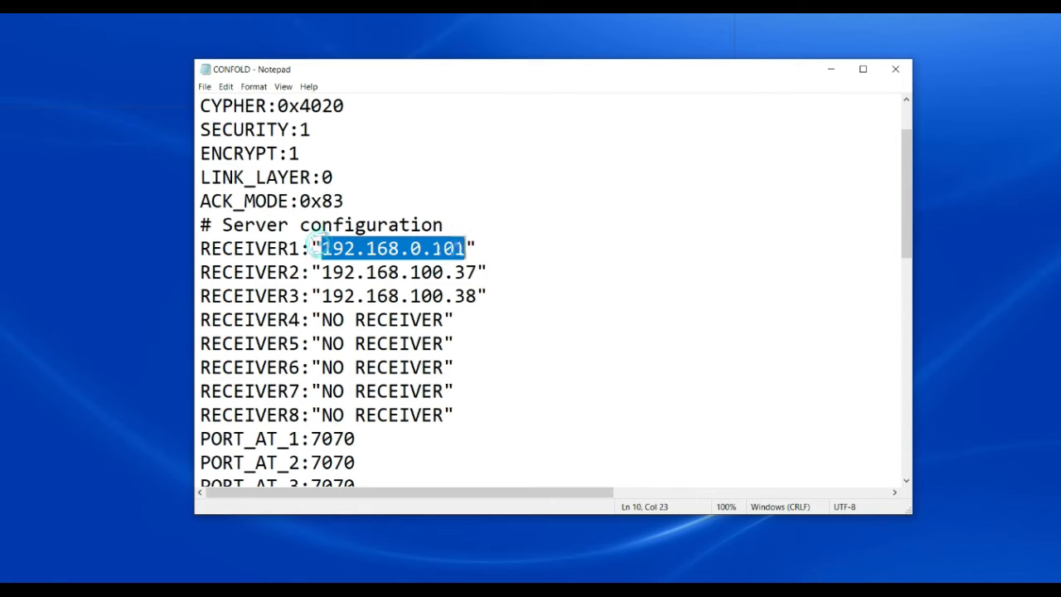
{"action": "left_click", "coordinate": [470, 247]}
{"action": "left_click", "coordinate": [514, 263]}
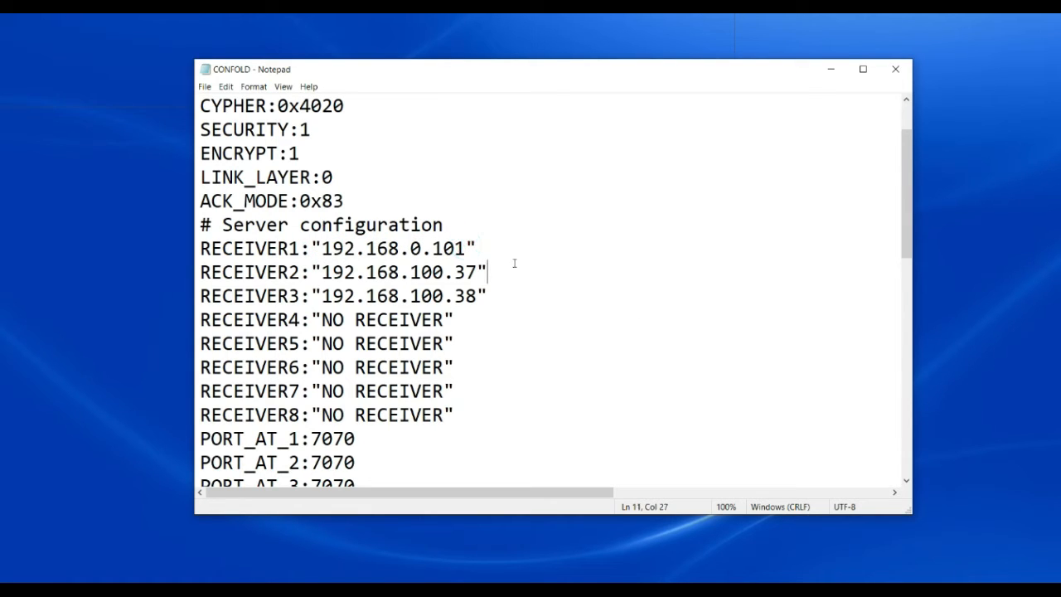
{"action": "left_click", "coordinate": [518, 288]}
{"action": "scroll", "coordinate": [518, 292], "scroll_direction": "down", "scroll_amount": 1}
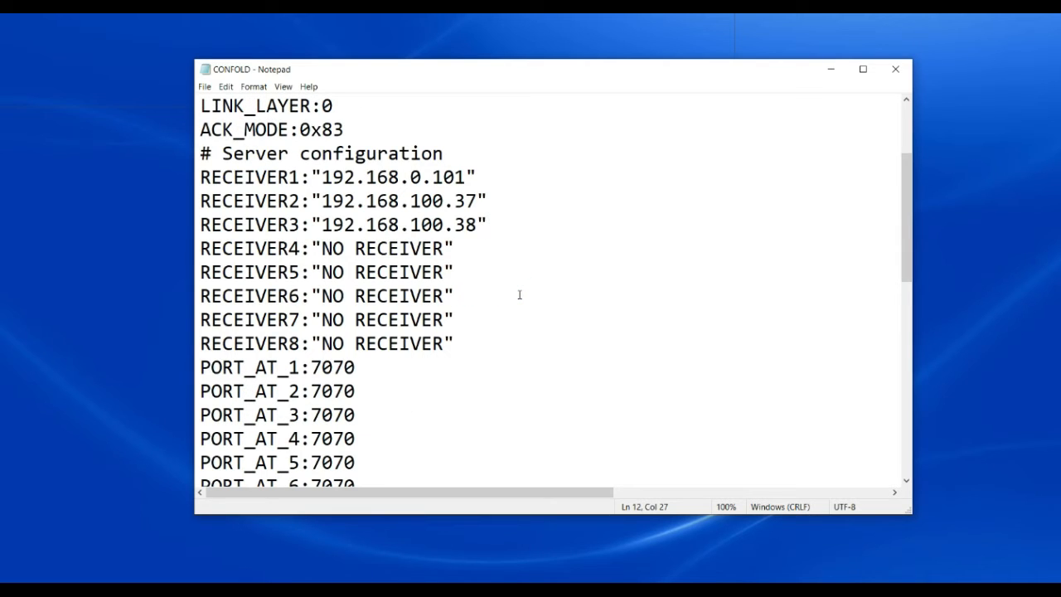
{"action": "left_click_drag", "start_coordinate": [910, 227], "coordinate": [906, 283]}
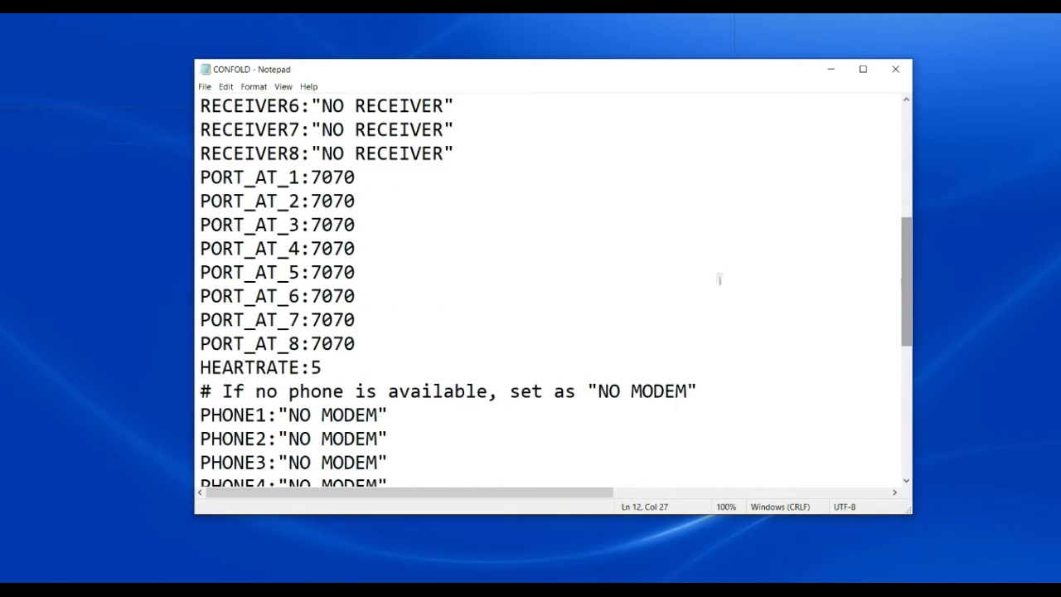
{"action": "left_click", "coordinate": [343, 368]}
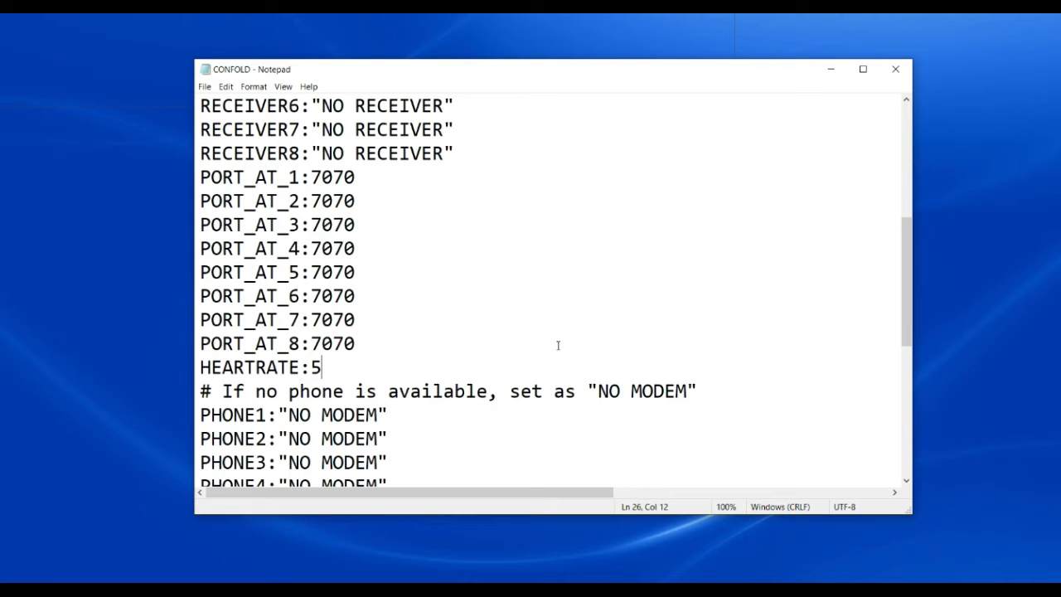
- Examine the PHONE1 entry, the IPlink TCP/IP settings, and the ASM_MODULE_PRESENT and ASM_ALARM_TO_TAMPER lines of the configuration
{"action": "scroll", "coordinate": [558, 345], "scroll_direction": "down", "scroll_amount": 2}
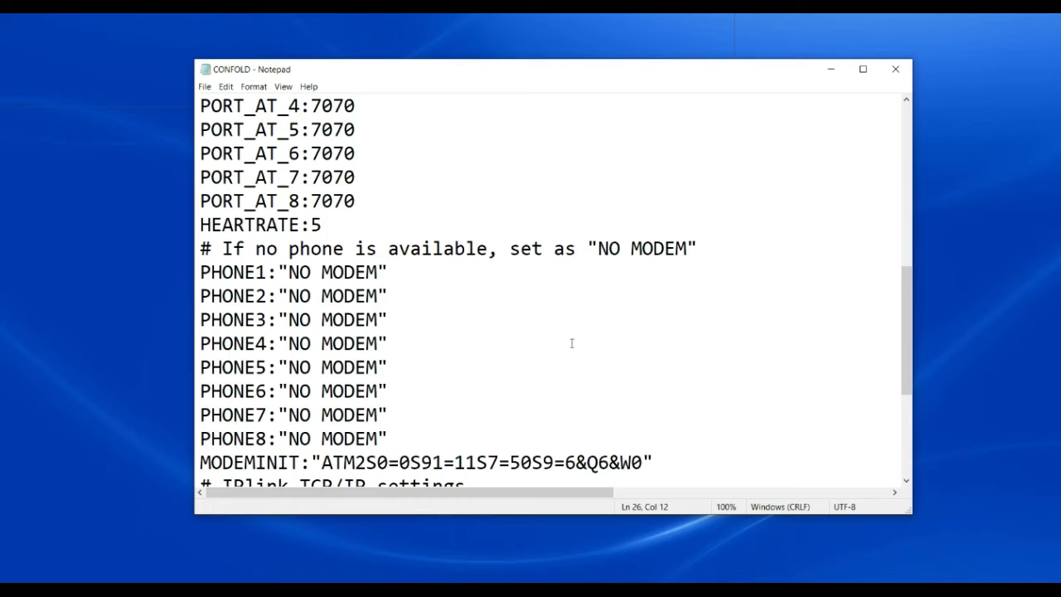
{"action": "left_click", "coordinate": [417, 274]}
{"action": "left_click_drag", "start_coordinate": [377, 272], "coordinate": [289, 273]}
{"action": "left_click", "coordinate": [289, 273]}
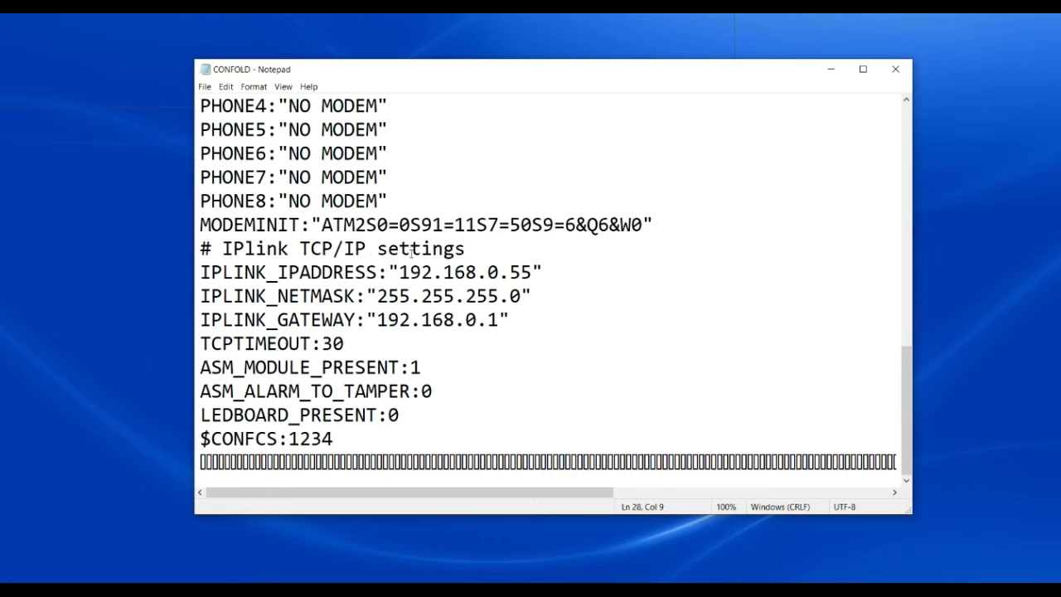
{"action": "left_click", "coordinate": [601, 282]}
{"action": "left_click", "coordinate": [436, 370]}
{"action": "left_click", "coordinate": [450, 395]}
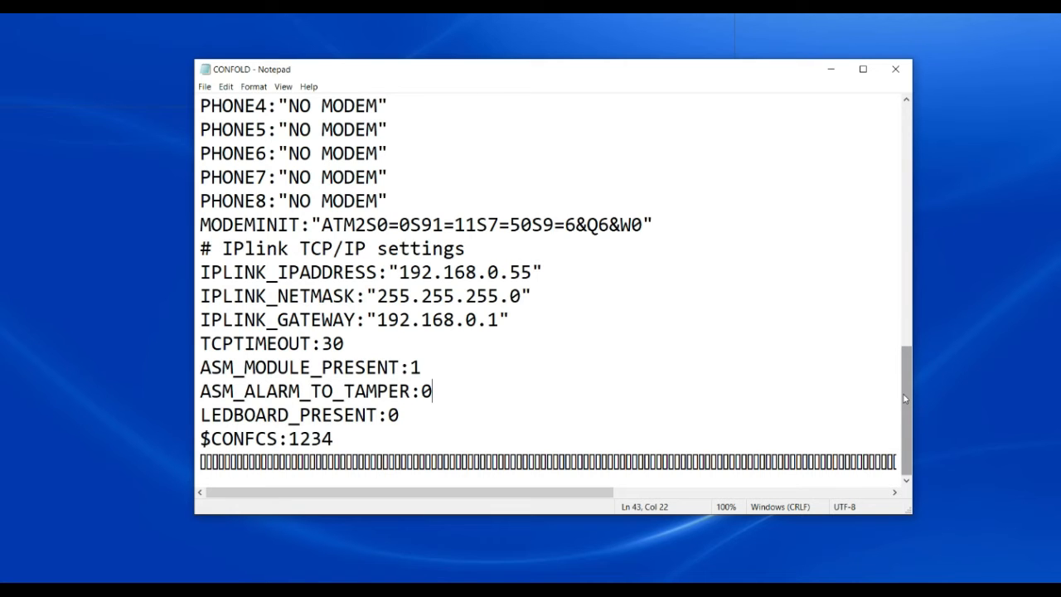
- Change the RECEIVER2 address to 192.168.100.240 and the RECEIVER3 address to 192.168.100.251 in the server configuration
{"action": "left_click_drag", "start_coordinate": [903, 393], "coordinate": [912, 139]}
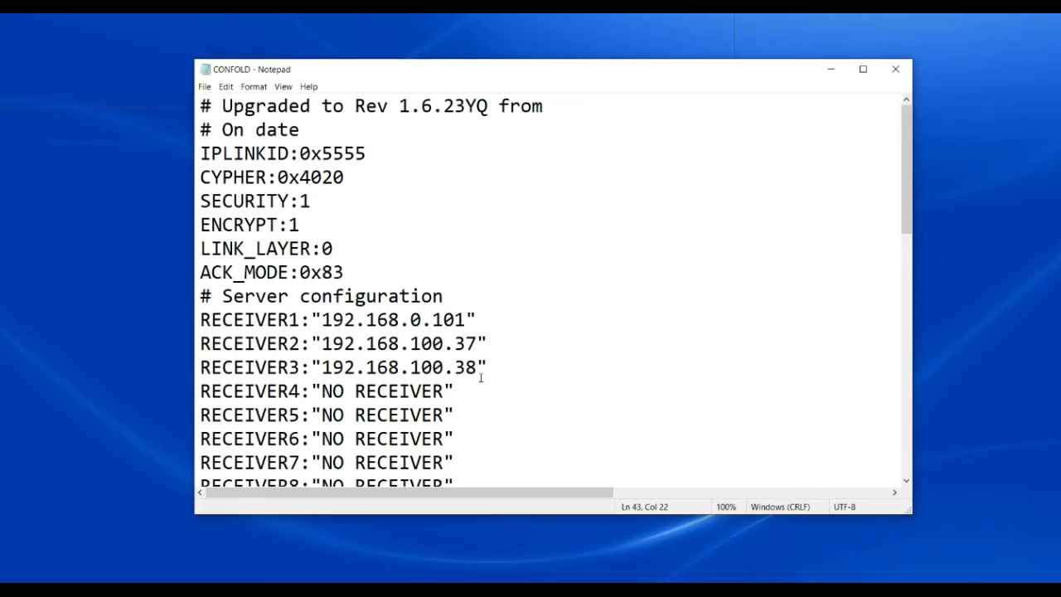
{"action": "left_click_drag", "start_coordinate": [477, 343], "coordinate": [466, 343]}
{"action": "type", "text": "40"}
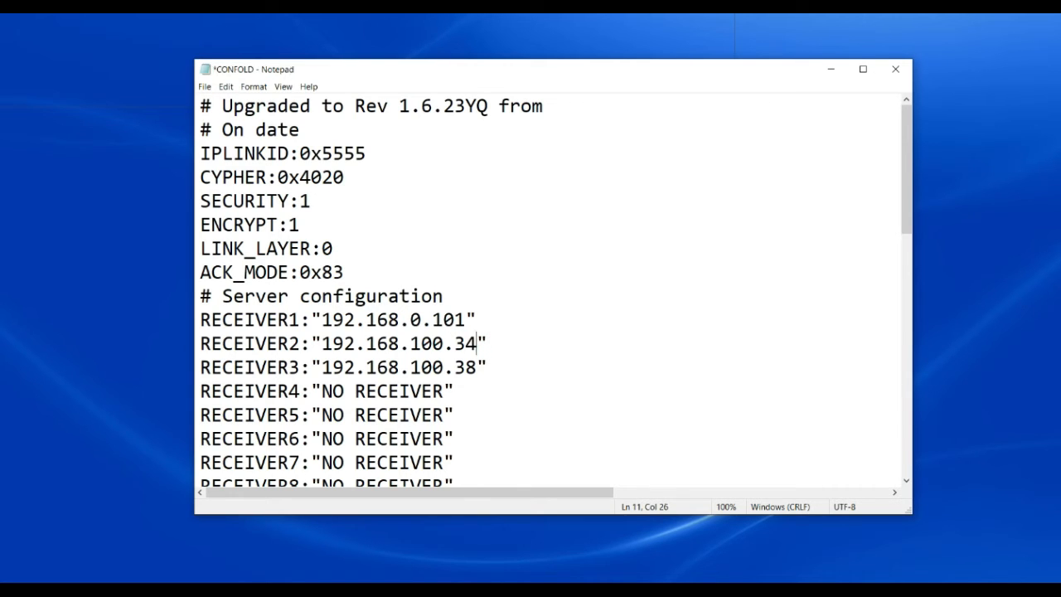
{"action": "left_click_drag", "start_coordinate": [477, 366], "coordinate": [466, 367]}
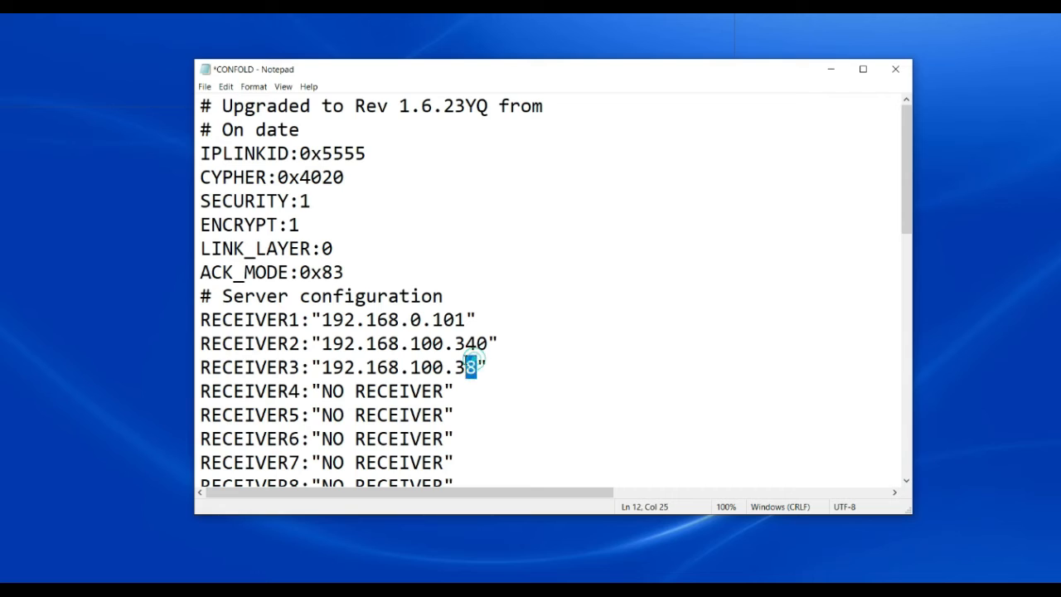
{"action": "left_click", "coordinate": [465, 366]}
{"action": "type", "text": "5"}
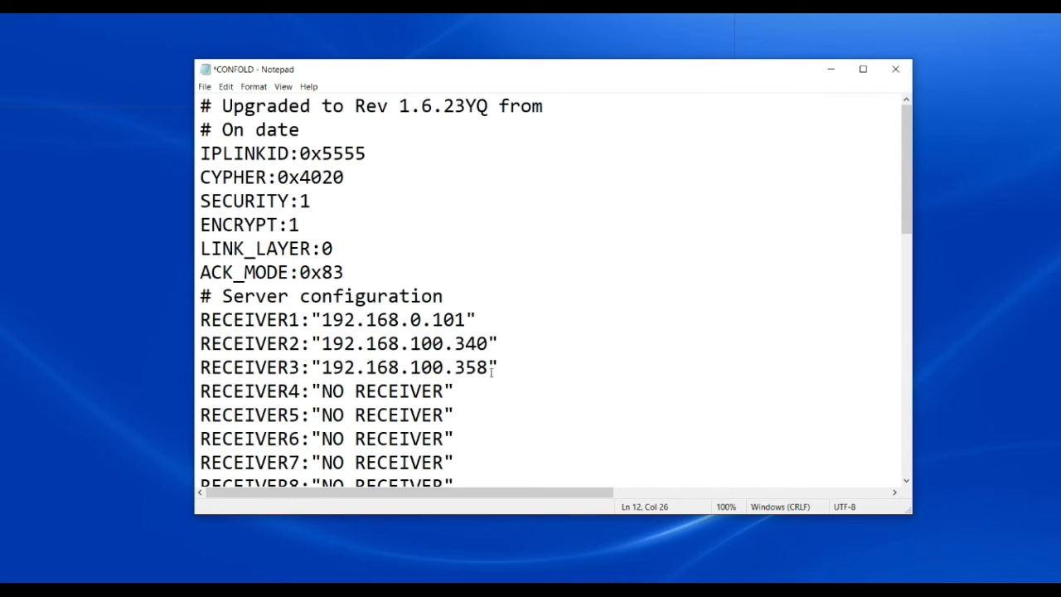
{"action": "mouse_move", "coordinate": [466, 366]}
{"action": "left_mouse_down"}
{"action": "mouse_move", "coordinate": [456, 368]}
{"action": "mouse_move", "coordinate": [456, 344]}
{"action": "mouse_move", "coordinate": [476, 368]}
{"action": "left_mouse_up"}
{"action": "type", "text": "2"}
{"action": "type", "text": "251"}
- Save the edited configuration as CONF in the Hyper Terminal desktop folder, replacing the existing CONF.TXT file
{"action": "left_click", "coordinate": [204, 87]}
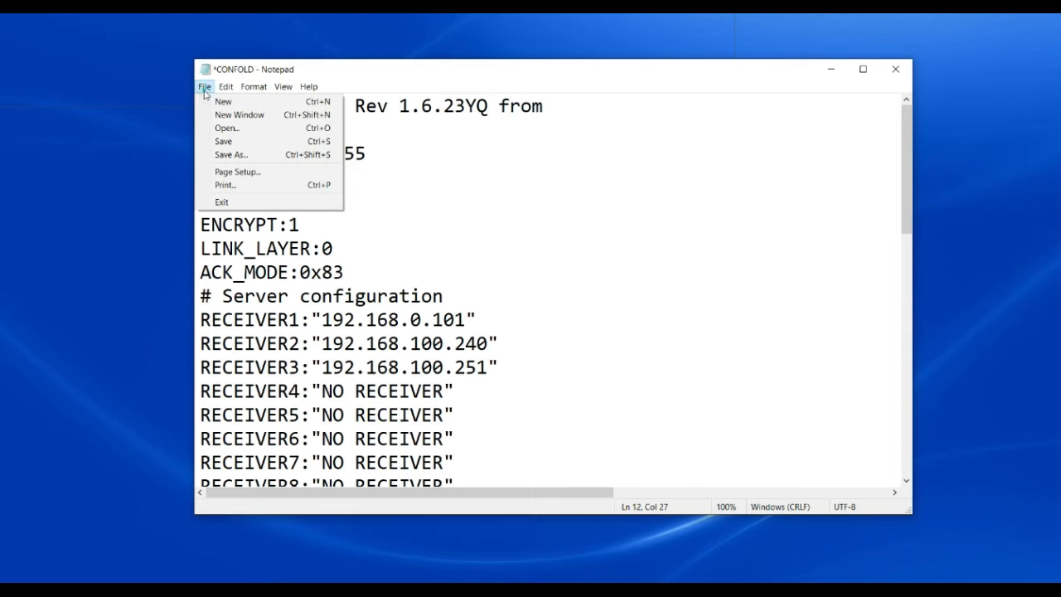
{"action": "left_click", "coordinate": [225, 155]}
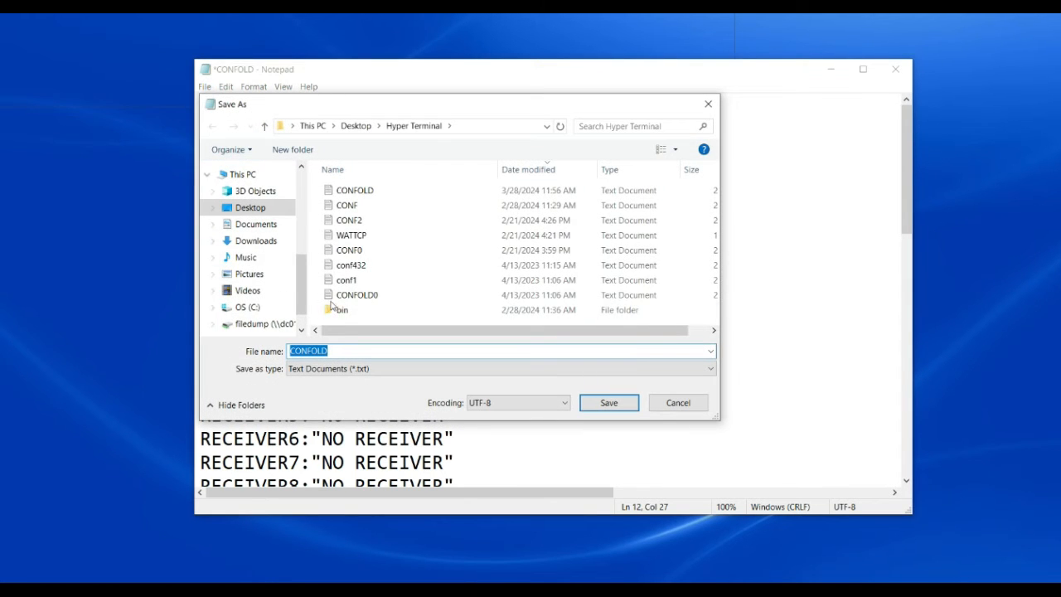
{"action": "left_click", "coordinate": [357, 209]}
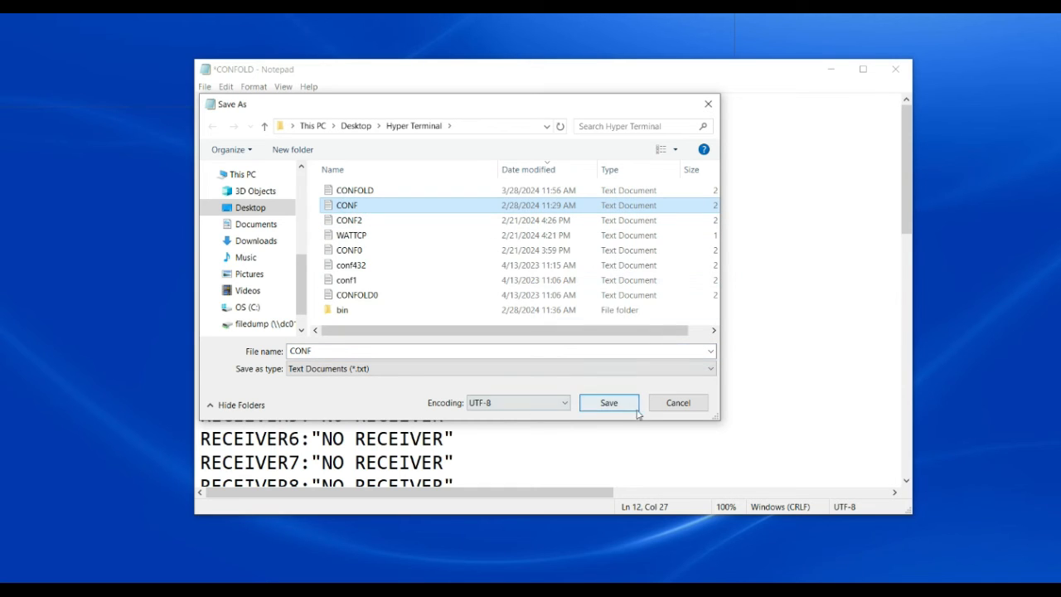
{"action": "left_click", "coordinate": [610, 403]}
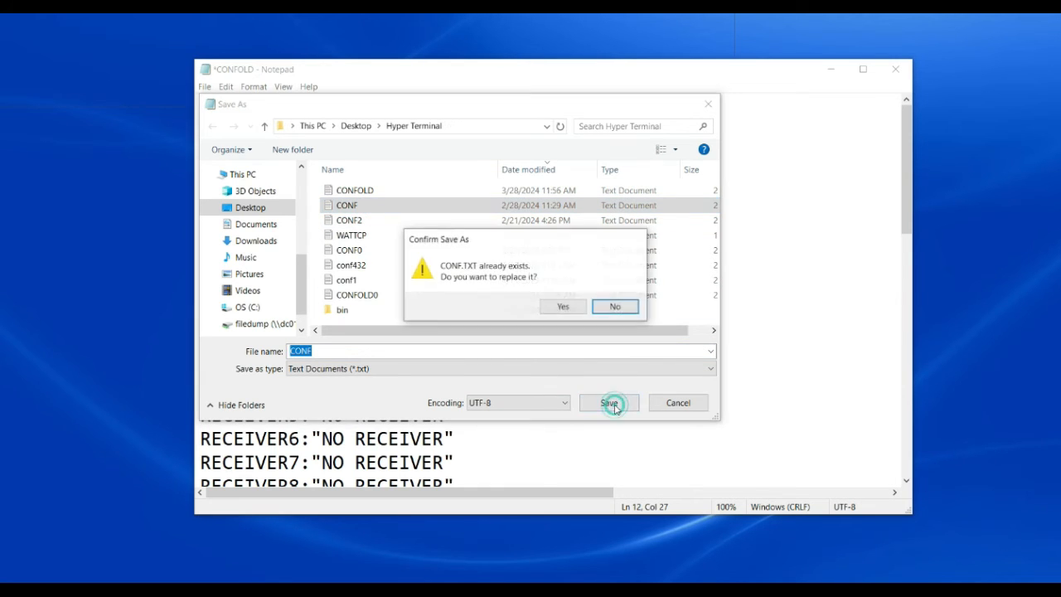
{"action": "left_click", "coordinate": [570, 308]}
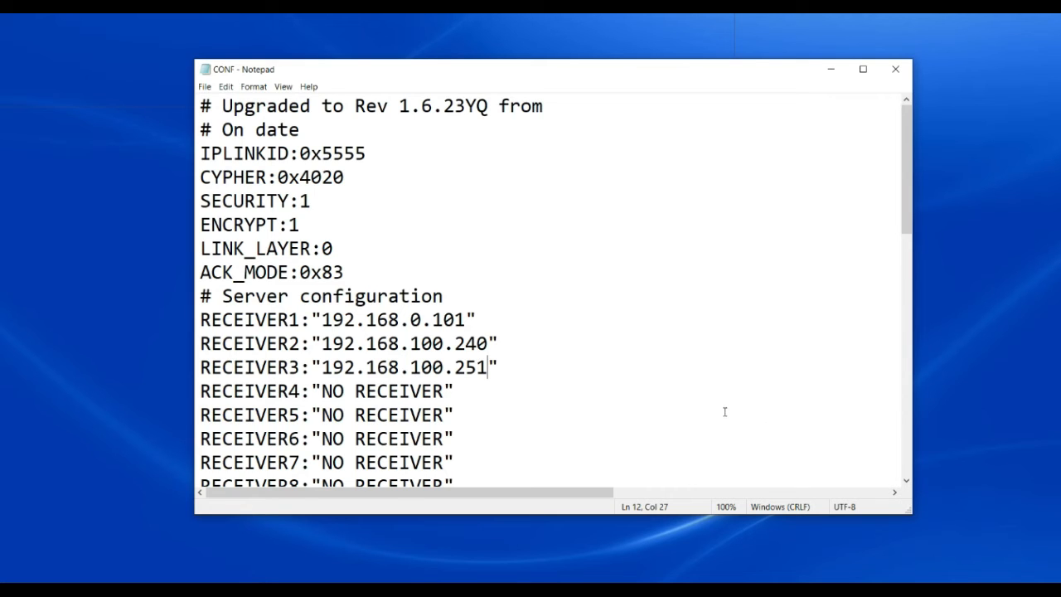
- Switch to the HyperTerminal session, minimize Notepad, and run up CONF.TXT at the B:\ prompt
{"action": "key", "text": "alt+Tab"}
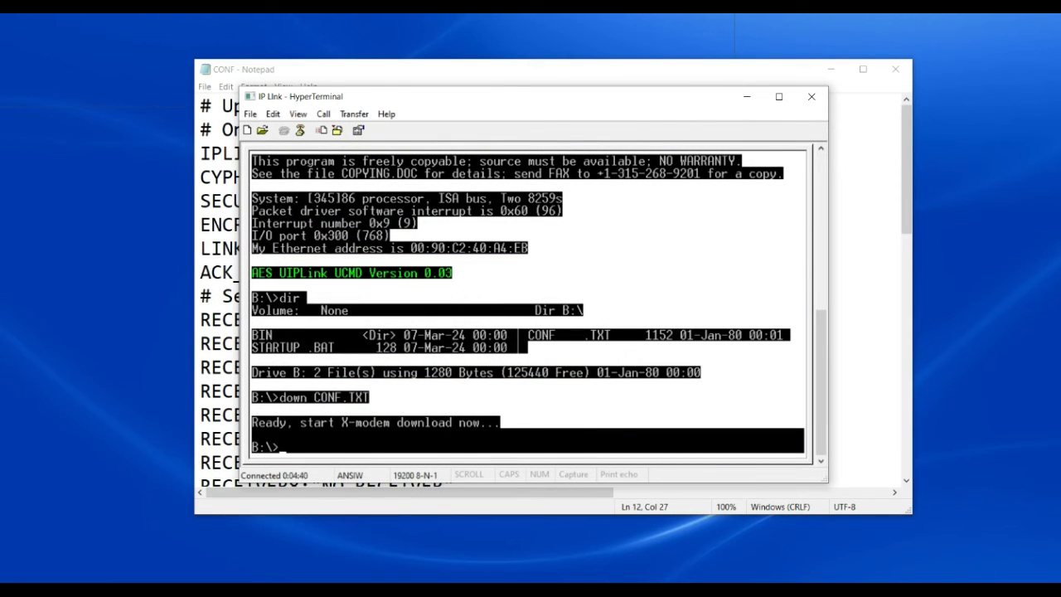
{"action": "left_click", "coordinate": [832, 70]}
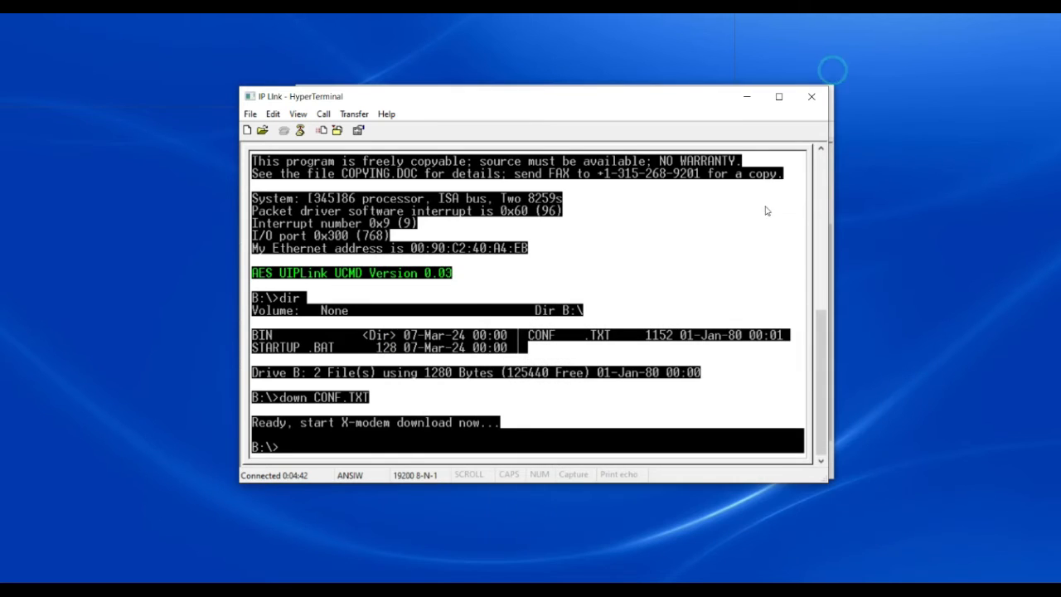
{"action": "left_click", "coordinate": [350, 448]}
{"action": "type", "text": "up CONF.TXT"}
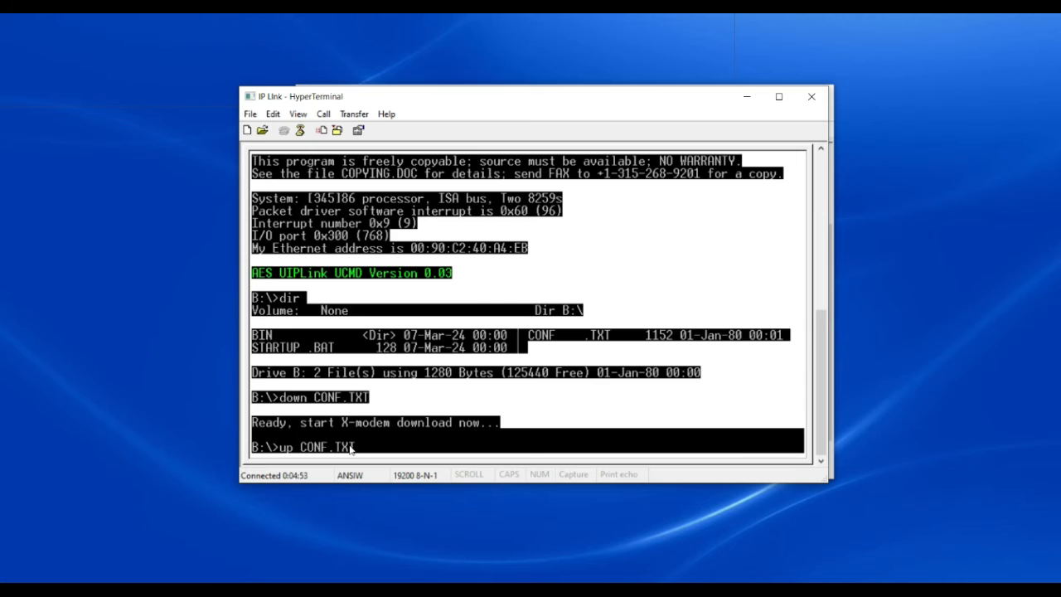
{"action": "key", "text": "Return"}
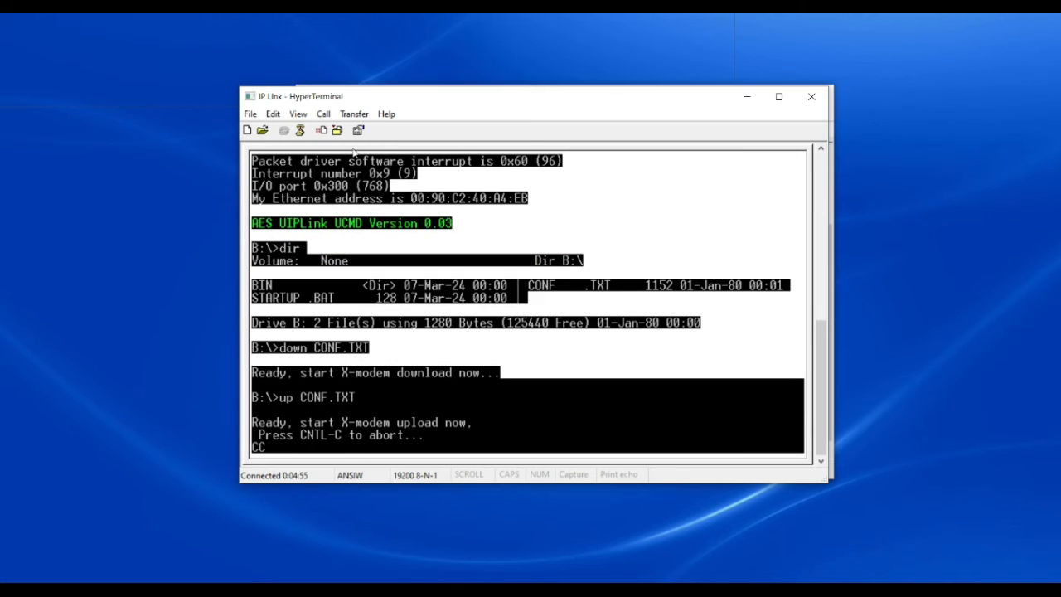
- Send the file CONF.TXT from the Hyper Terminal folder to the IP Link using the Xmodem protocol
{"action": "left_click", "coordinate": [354, 116]}
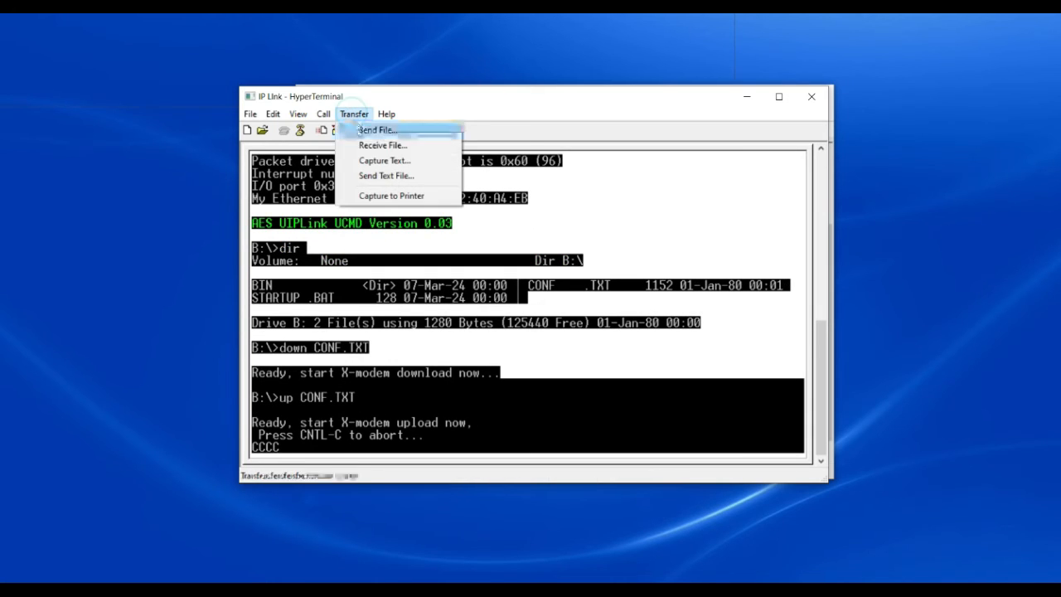
{"action": "left_click", "coordinate": [362, 131]}
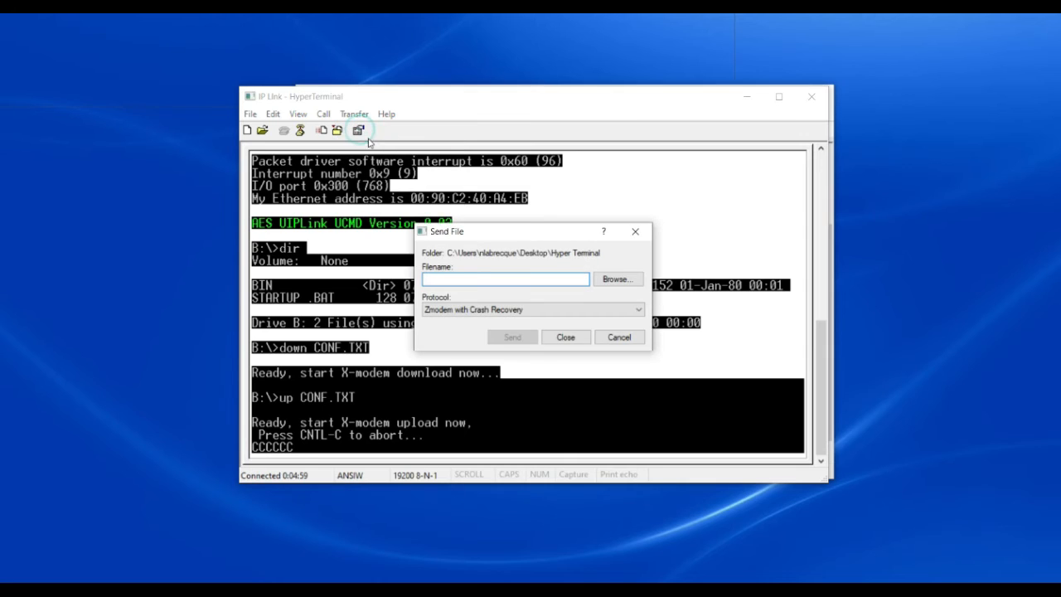
{"action": "type", "text": "OCN"}
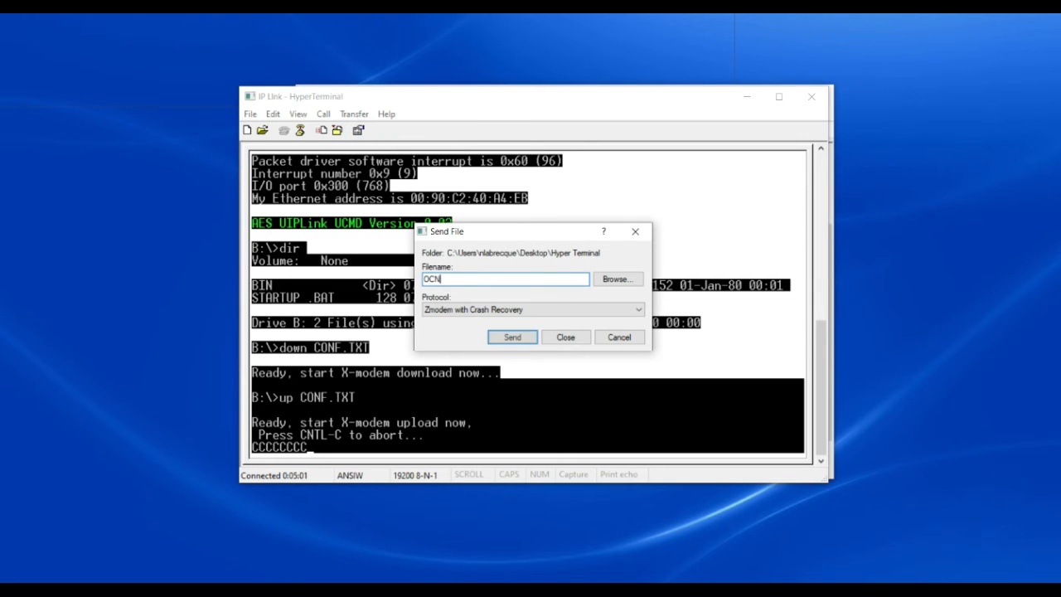
{"action": "key", "text": "BackSpace"}
{"action": "key", "text": "BackSpace"}
{"action": "key", "text": "BackSpace"}
{"action": "type", "text": "CONF.TXT"}
{"action": "left_click", "coordinate": [617, 309]}
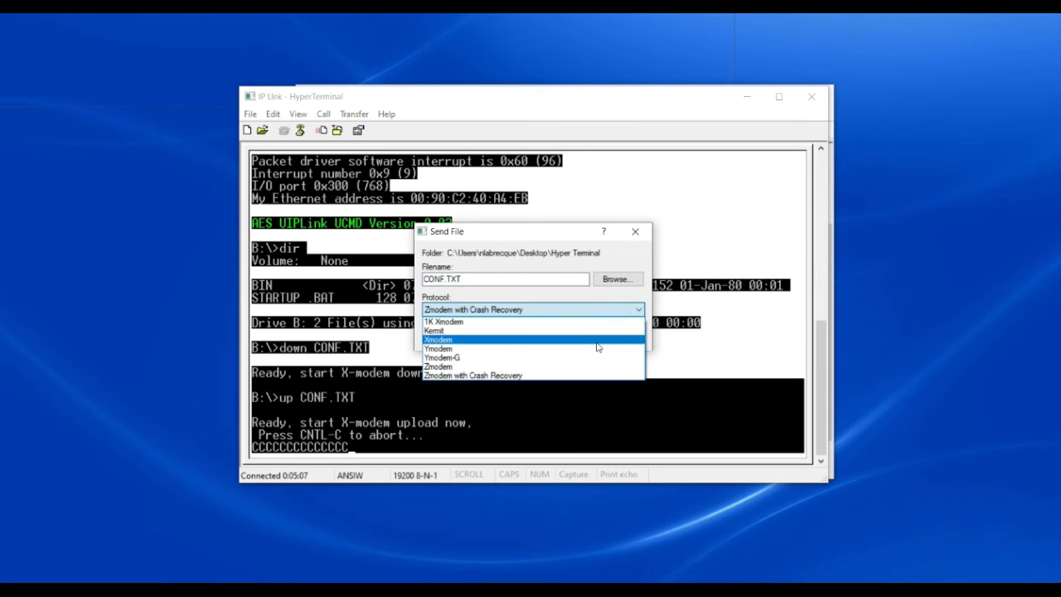
{"action": "left_click", "coordinate": [597, 338]}
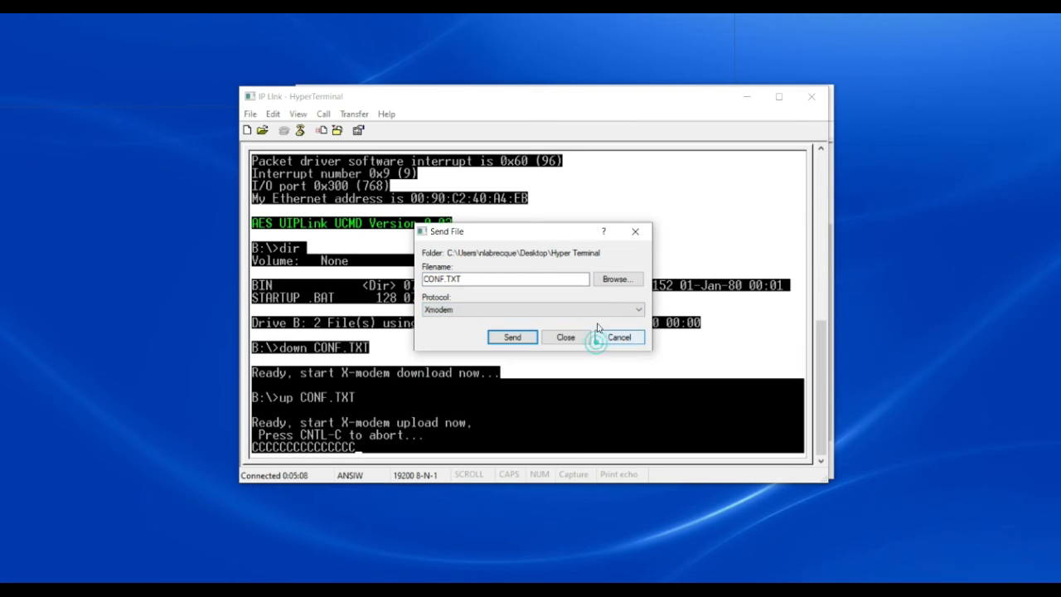
{"action": "left_click", "coordinate": [510, 340]}
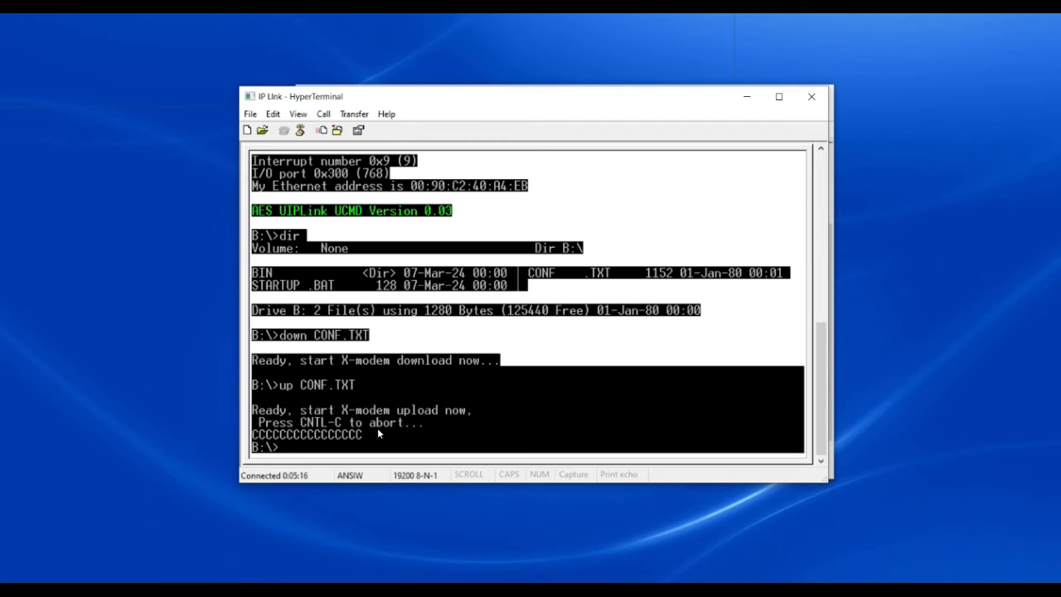
- List the files on drive B:, and change to the BIN directory with cd/BIN and list its files
{"action": "type", "text": "dir"}
{"action": "key", "text": "Return"}
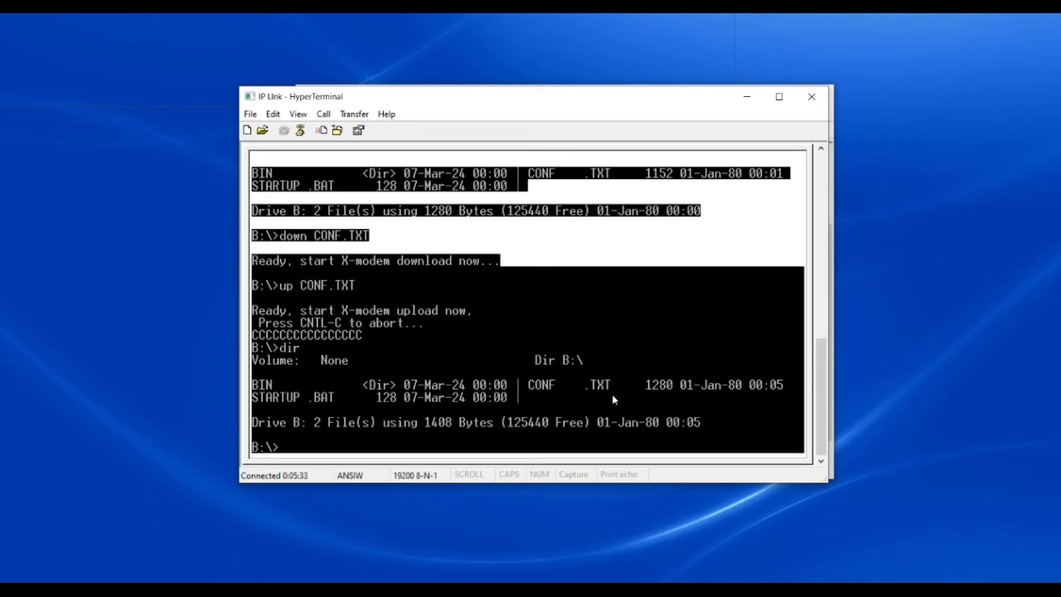
{"action": "type", "text": "cd/BIN"}
{"action": "key", "text": "Return"}
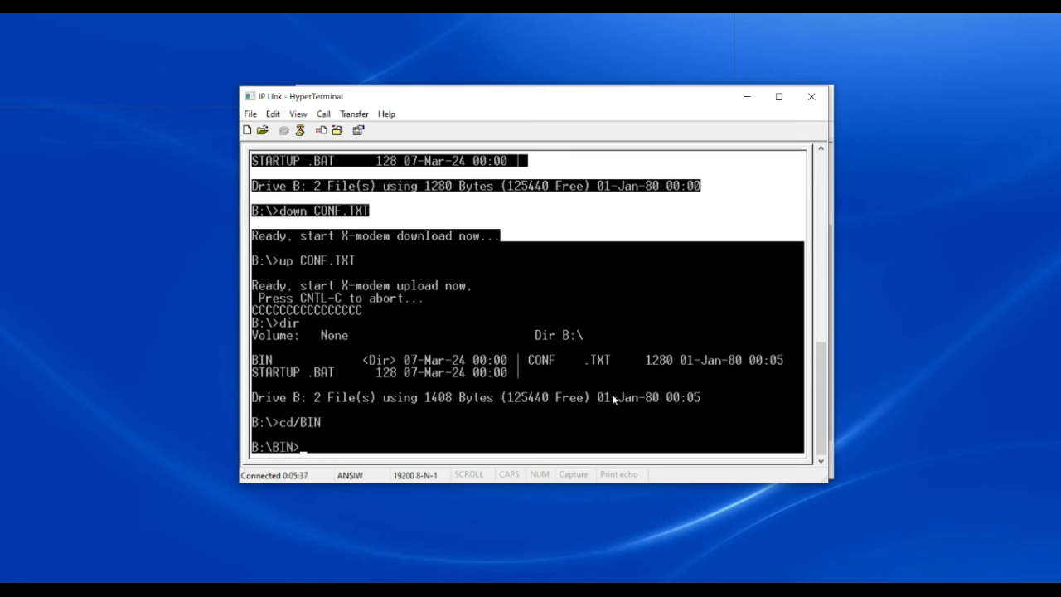
{"action": "type", "text": "dir"}
{"action": "key", "text": "Return"}
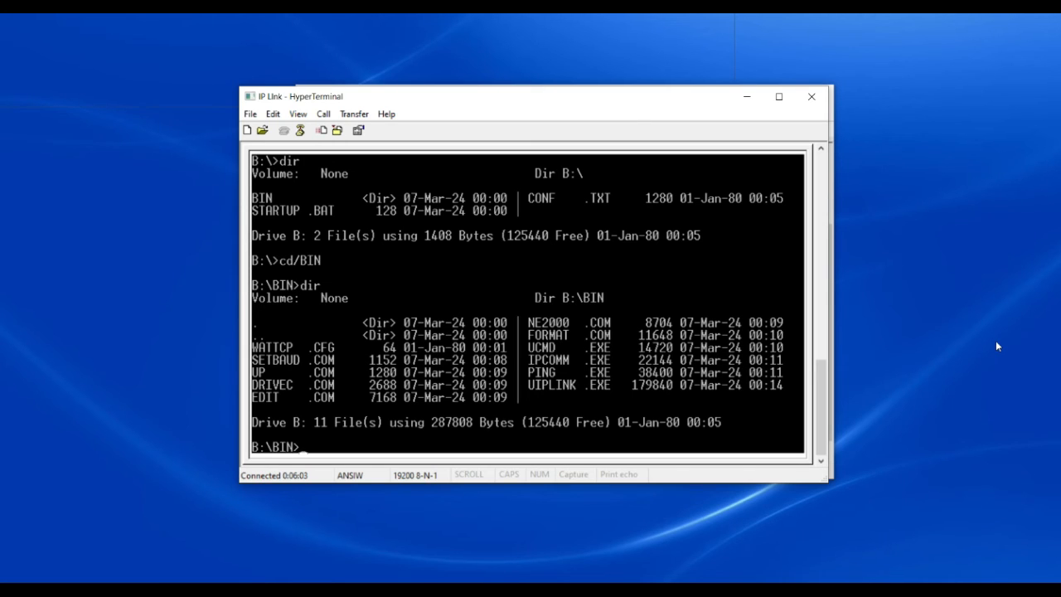
- Delete WATTCP.CFG from the BIN directory with the del command
{"action": "type", "text": "del"}
{"action": "key", "text": "Caps_Lock"}
{"action": "type", "text": "wa"}
{"action": "key", "text": "BackSpace"}
{"action": "key", "text": "BackSpace"}
{"action": "key", "text": "Caps_Lock"}
{"action": "type", "text": "WATTCP.CFG"}
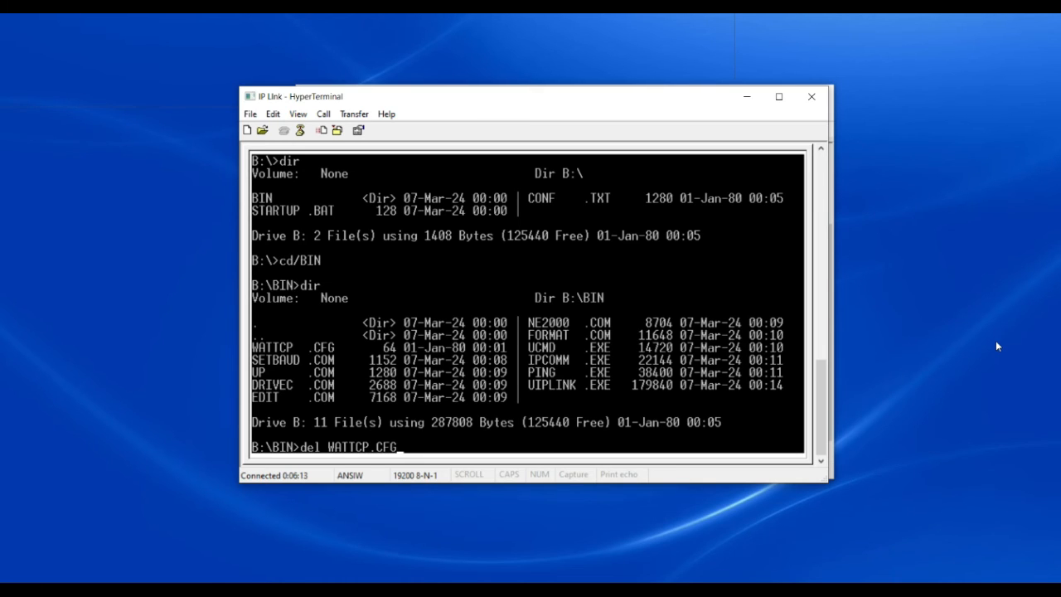
{"action": "key", "text": "Return"}
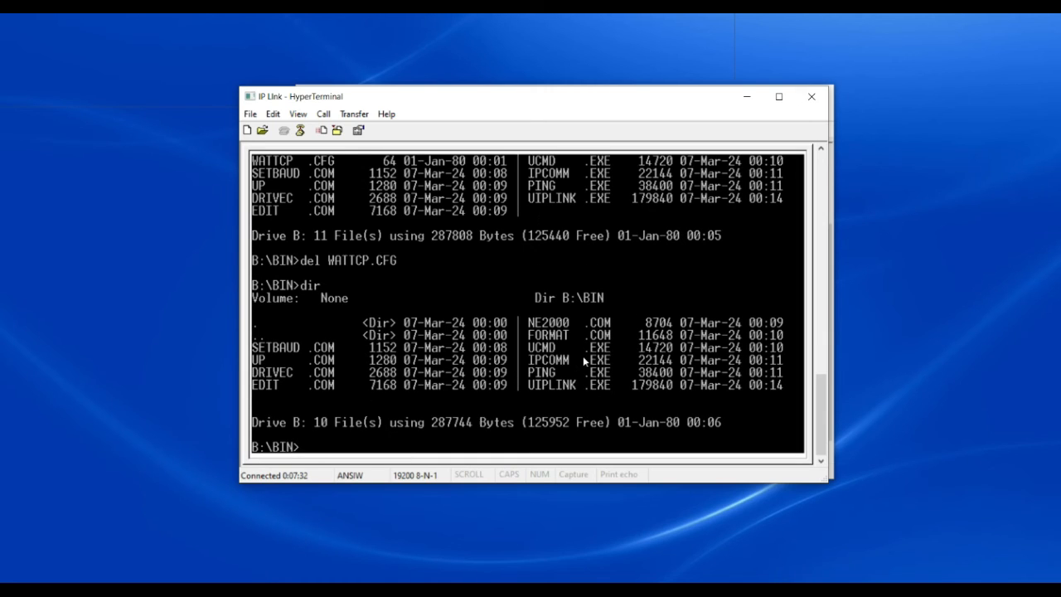
- Start an upload of WATTCP.CFG into the BIN directory with the up command, and abort the transfer
{"action": "type", "text": "UP"}
{"action": "key", "text": "BackSpace"}
{"action": "key", "text": "BackSpace"}
{"action": "type", "text": "up wa"}
{"action": "key", "text": "BackSpace"}
{"action": "key", "text": "BackSpace"}
{"action": "type", "text": "WATTCP.CFG"}
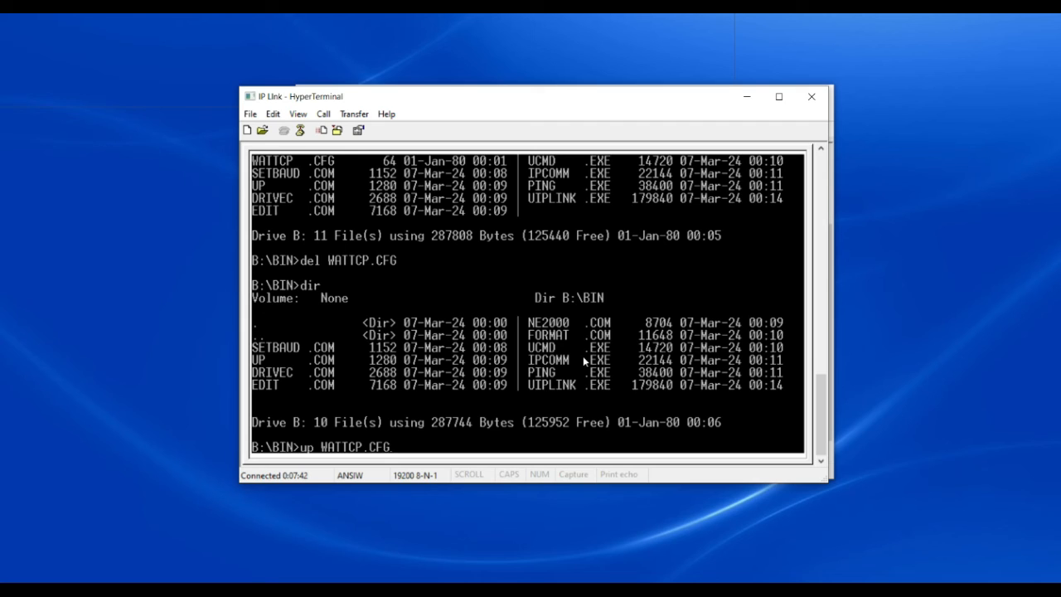
{"action": "key", "text": "Return"}
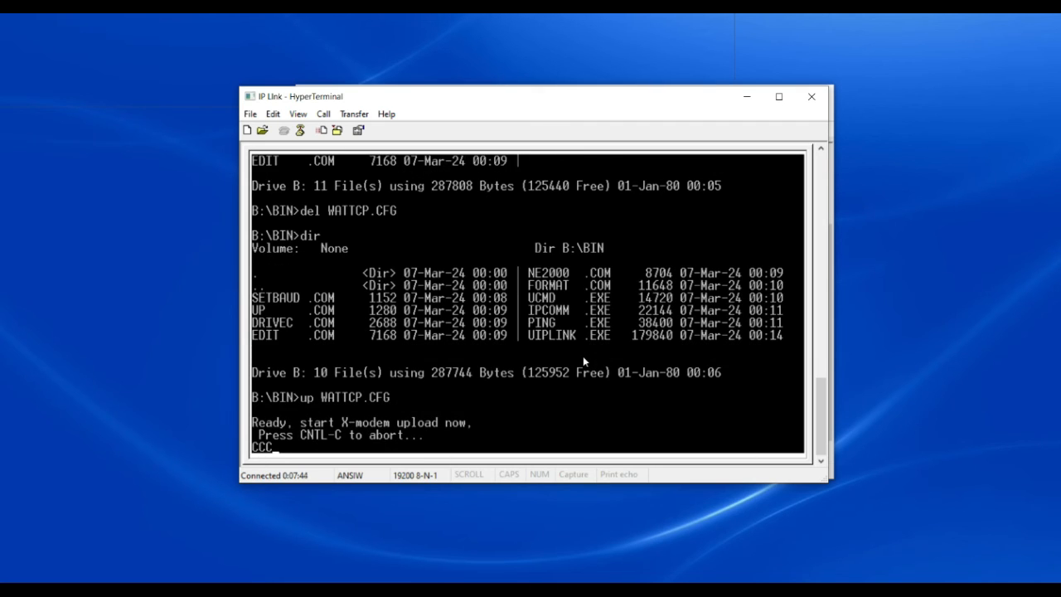
{"action": "key", "text": "ctrl+c"}
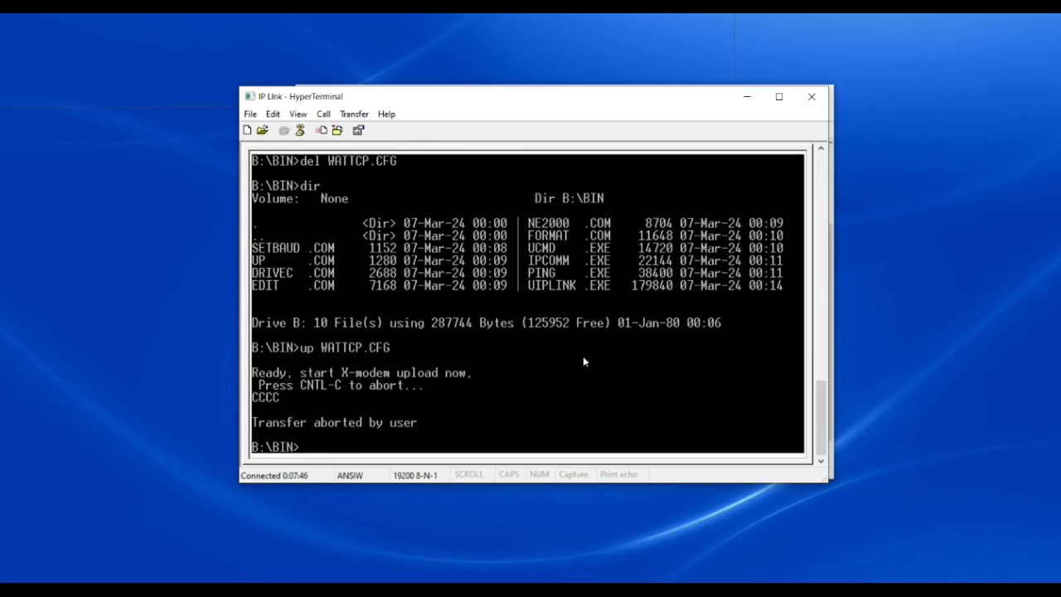
- List the files in the BIN directory again with the dir command
{"action": "type", "text": "dir"}
{"action": "key", "text": "Return"}
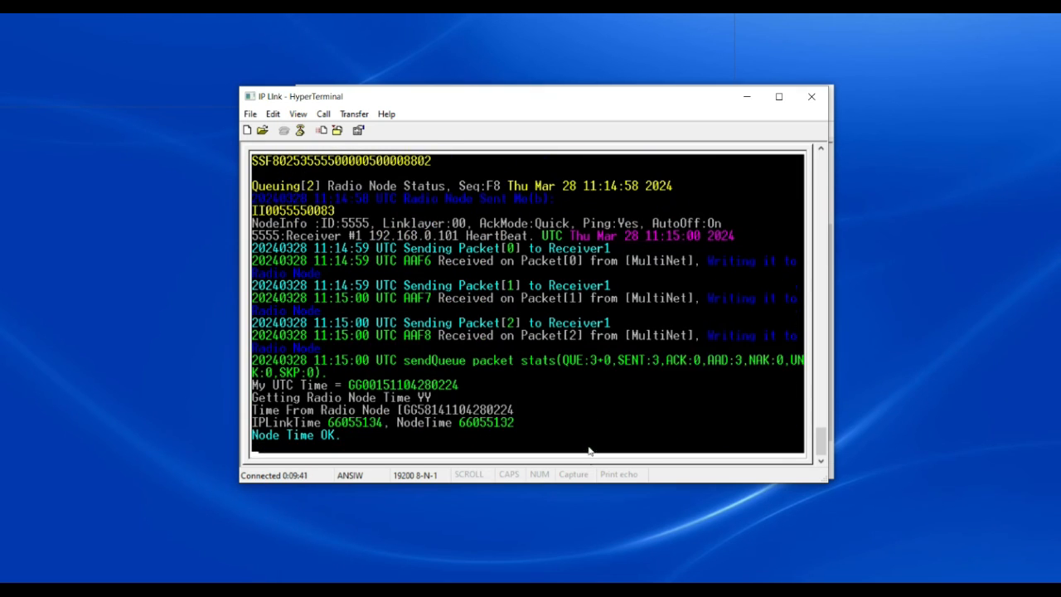
{"action": "left_click", "coordinate": [336, 589]}
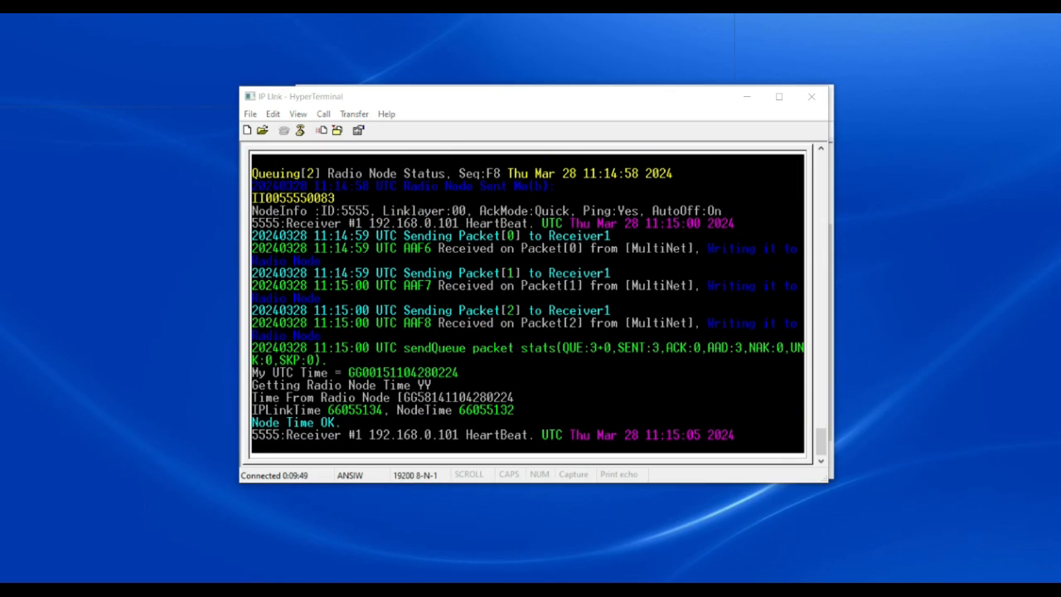